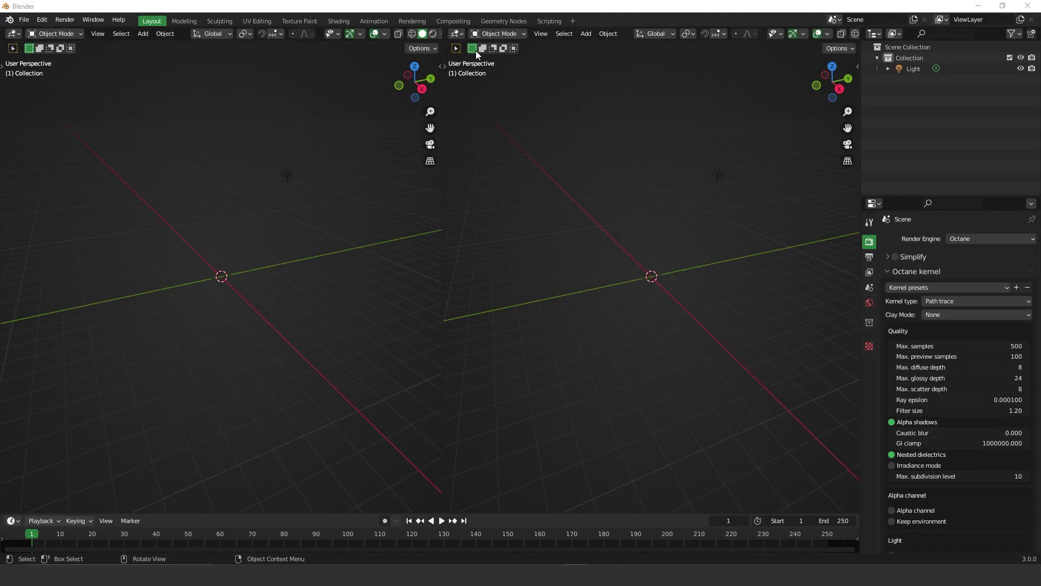
# Change the second 3D viewport into an Asset Browser.
pyautogui.click(459, 39)
pyautogui.click(460, 38)
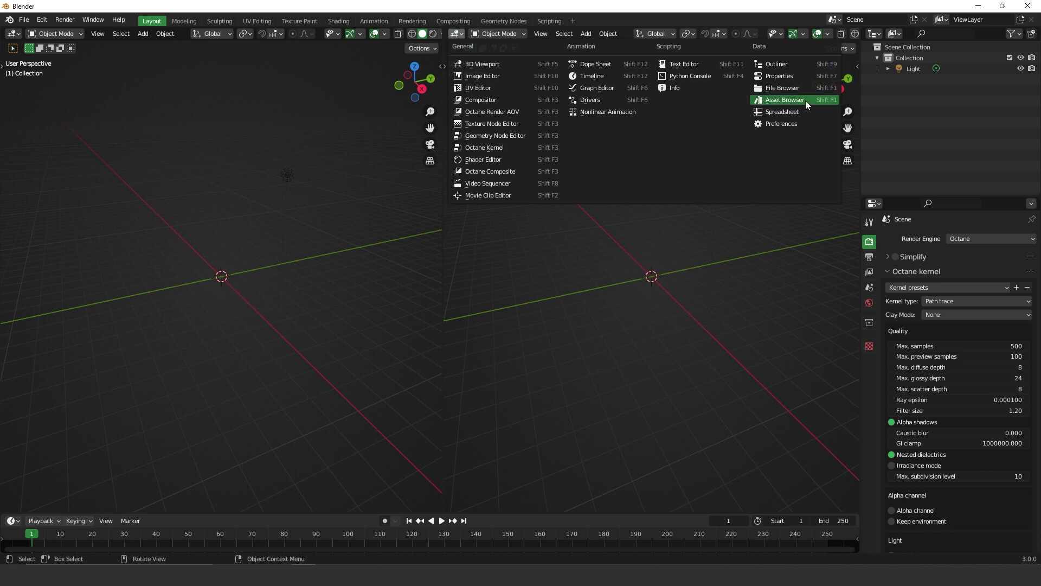
pyautogui.click(782, 102)
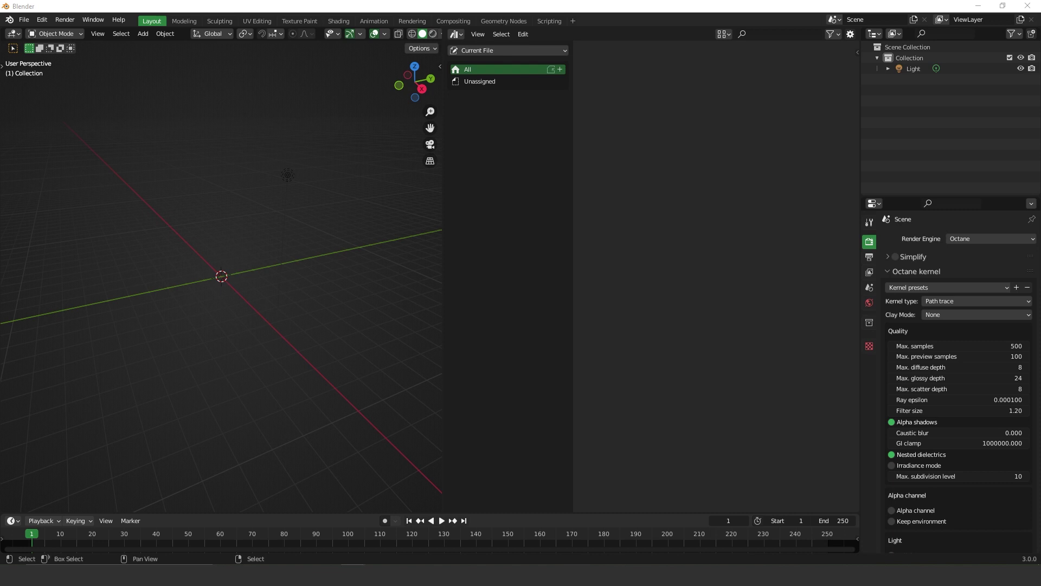
# Switch to File Explorer, open the 00_blender_library folder inside Library, copy its path, and return to Blender.
pyautogui.hotkey('alt', 'Tab')
pyautogui.moveTo(933, 85); pyautogui.dragTo(444, 83)
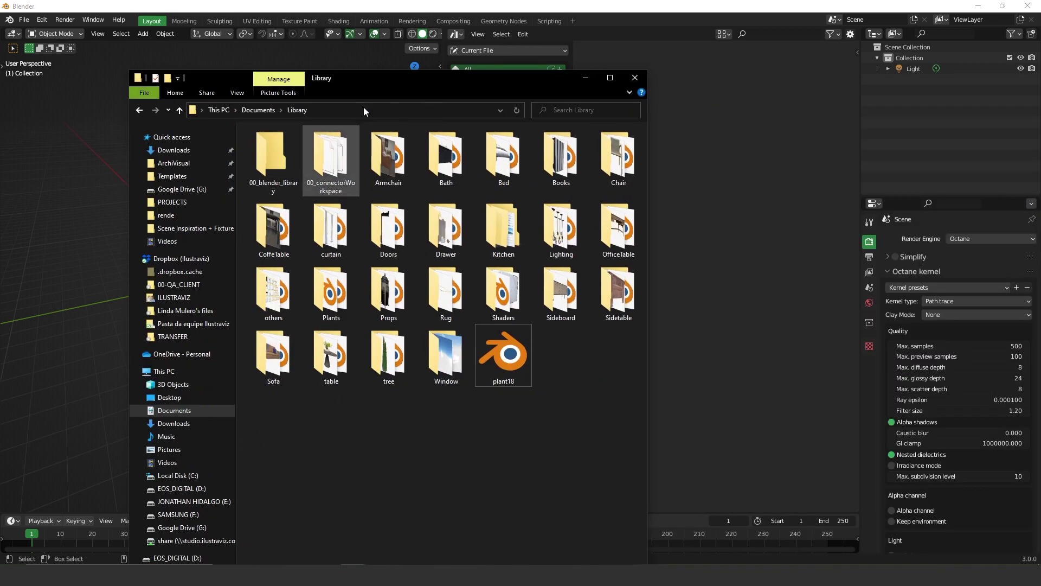
pyautogui.doubleClick(406, 83)
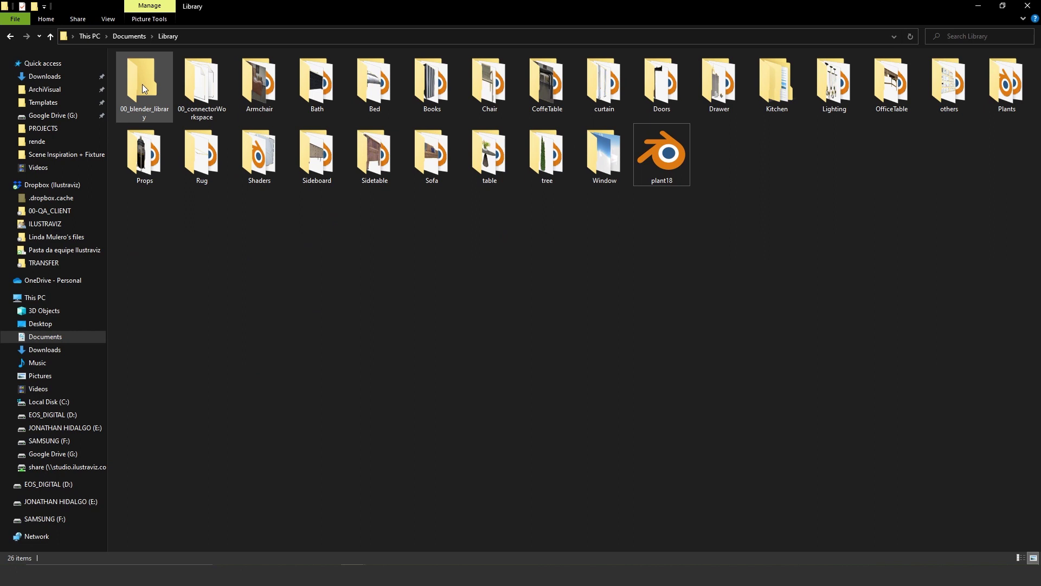
pyautogui.click(143, 86)
pyautogui.doubleClick(142, 81)
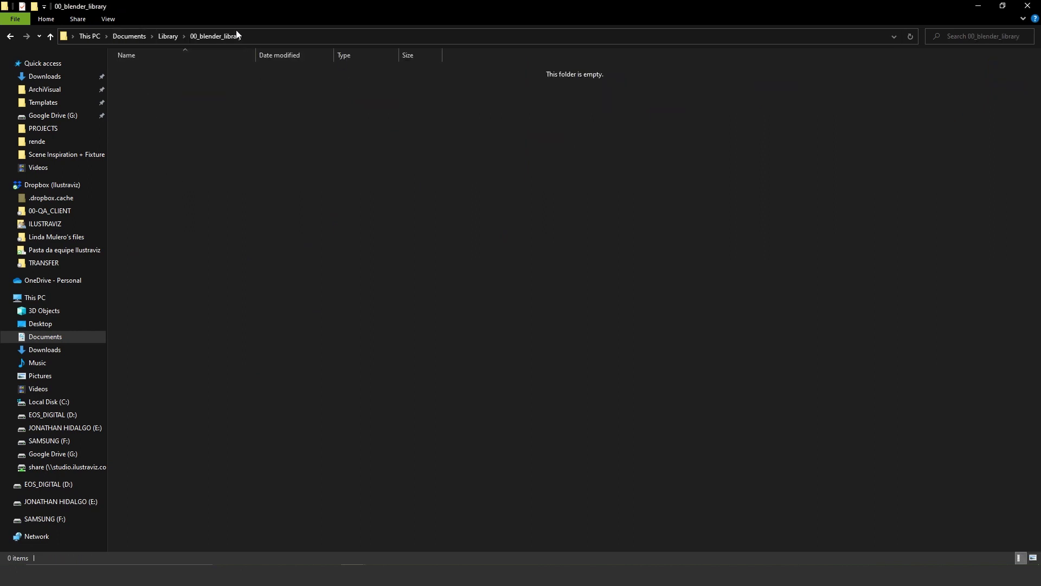
pyautogui.click(309, 37)
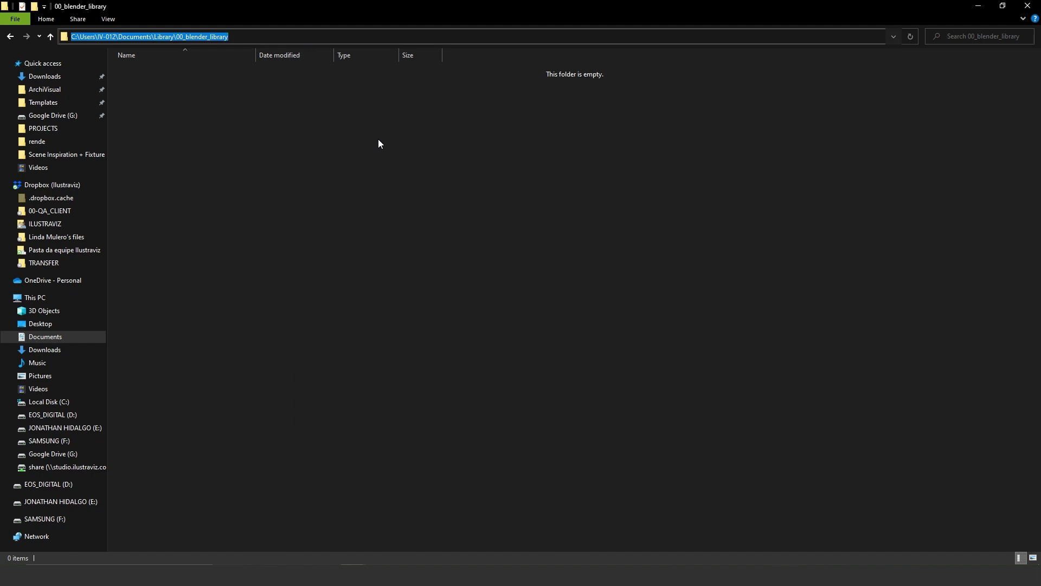
pyautogui.click(978, 6)
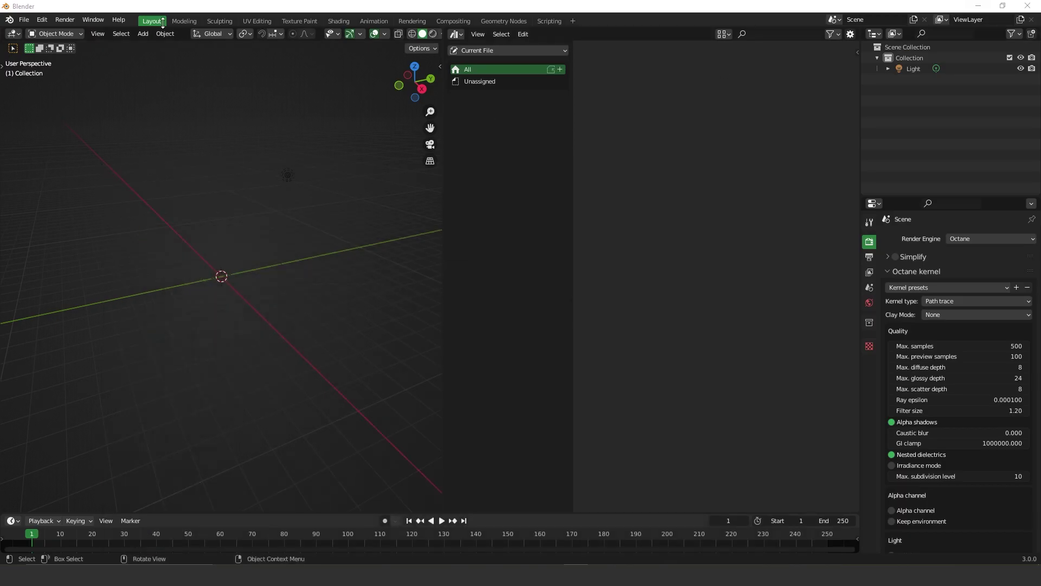
# Add the copied Documents\Library\00_blender_library folder as a new asset library in the File Paths preferences.
pyautogui.click(24, 19)
pyautogui.press('Escape')
pyautogui.click(43, 19)
pyautogui.click(71, 179)
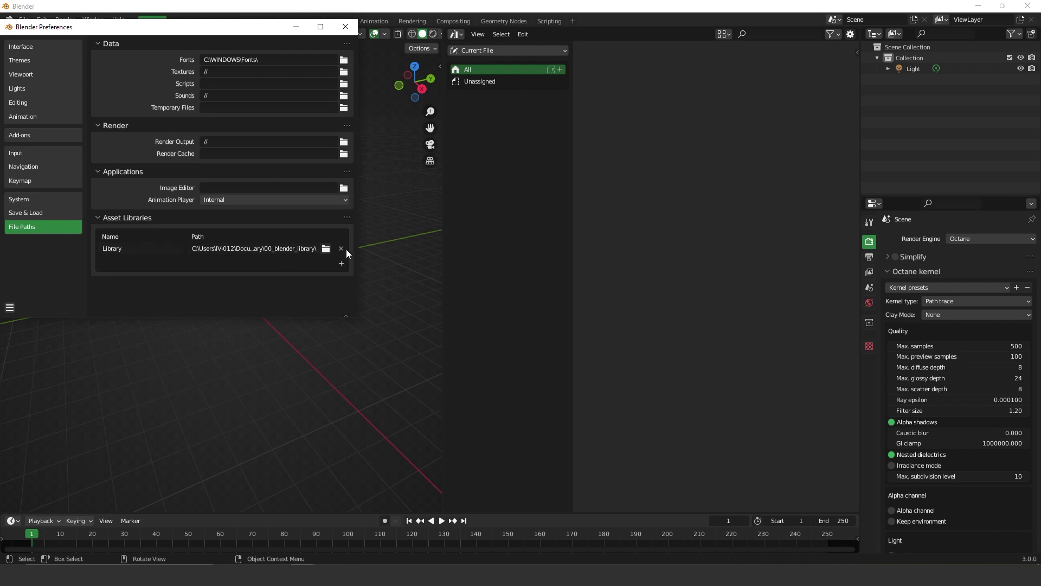
pyautogui.click(341, 264)
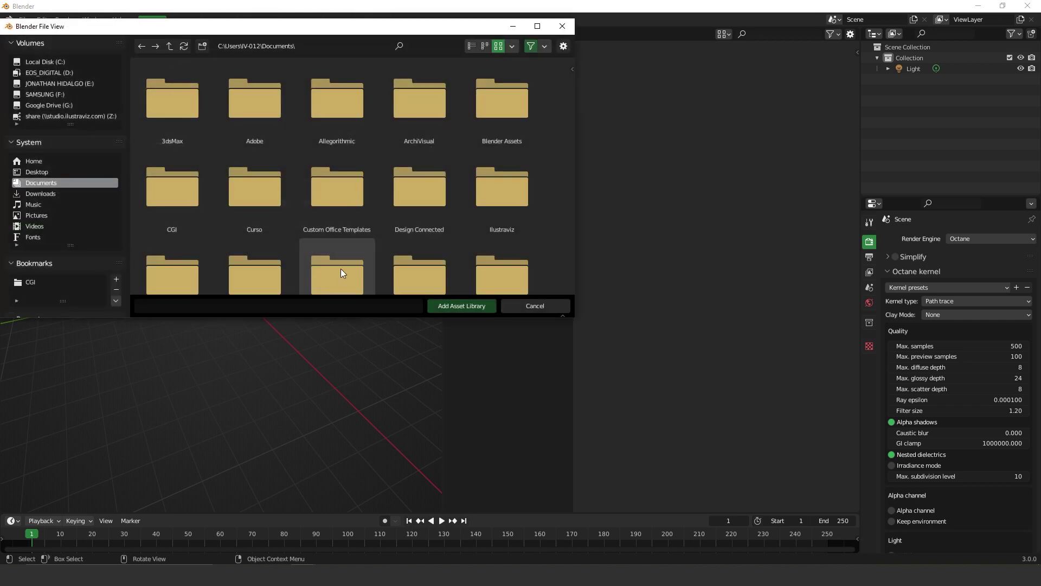
pyautogui.click(320, 44)
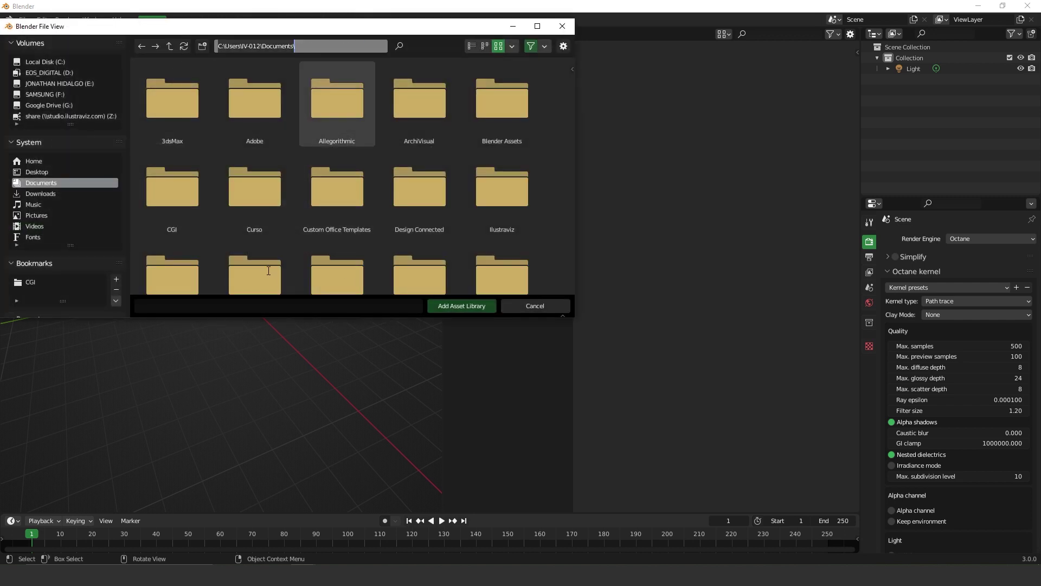
pyautogui.hotkey('ctrl', 'v')
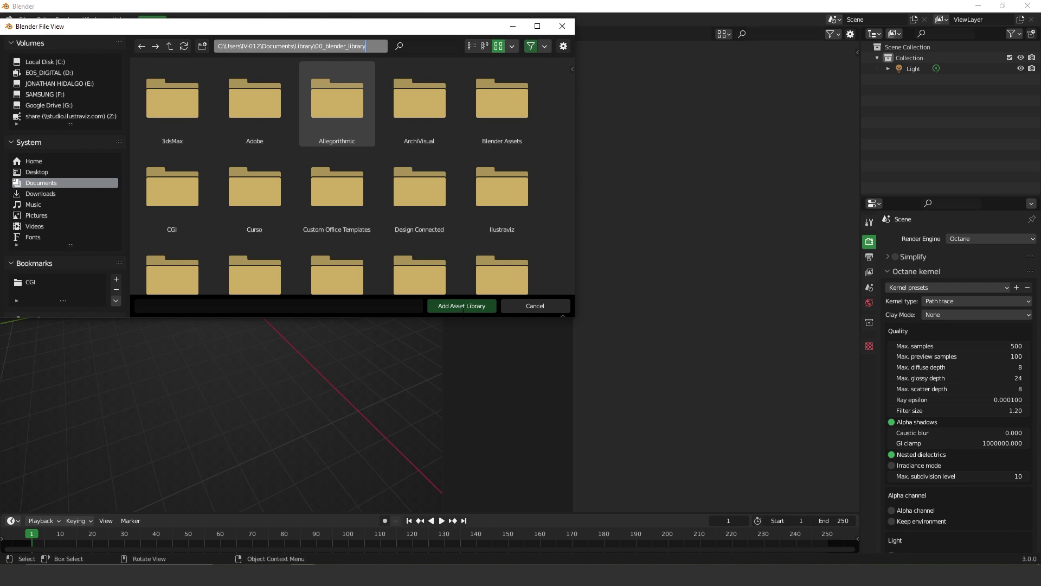
pyautogui.press('Return')
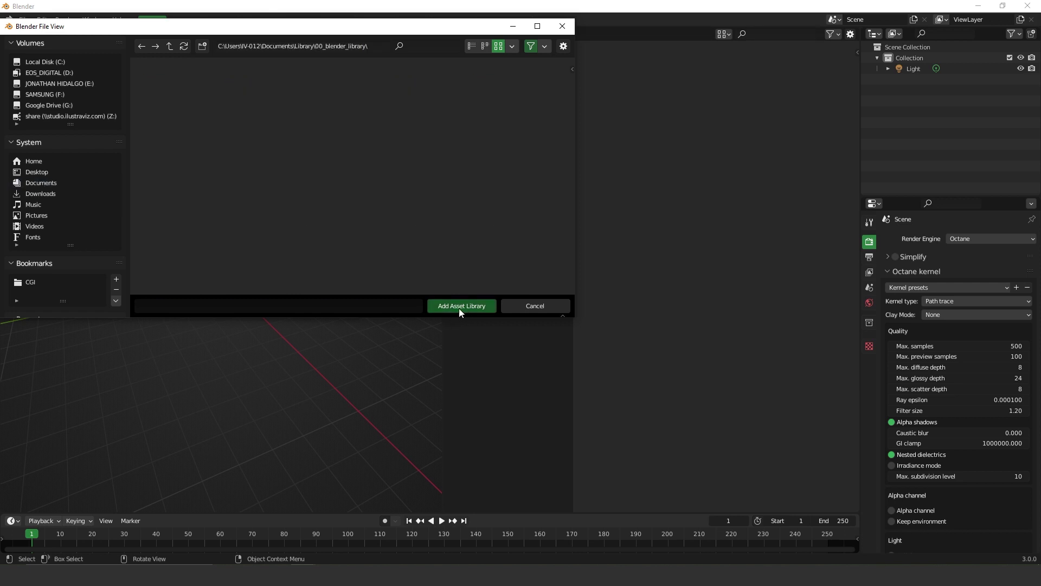
pyautogui.click(464, 306)
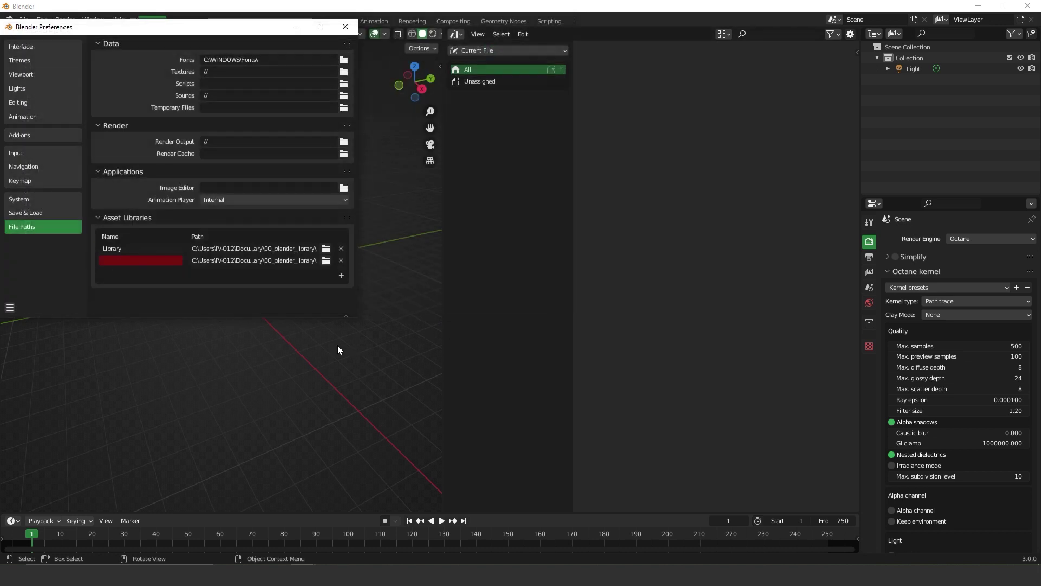
# Name the new asset library "Library teste" and remove the older "Library" entry.
pyautogui.click(134, 261)
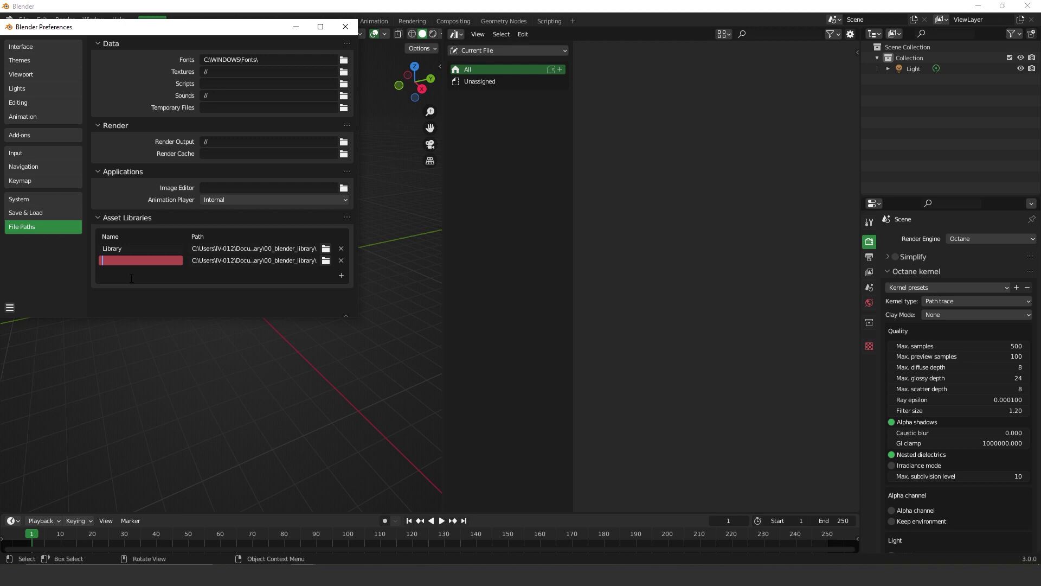
pyautogui.write('Librarty')
pyautogui.press('BackSpace')
pyautogui.press('BackSpace')
pyautogui.write('y teste')
pyautogui.press('Return')
pyautogui.click(341, 249)
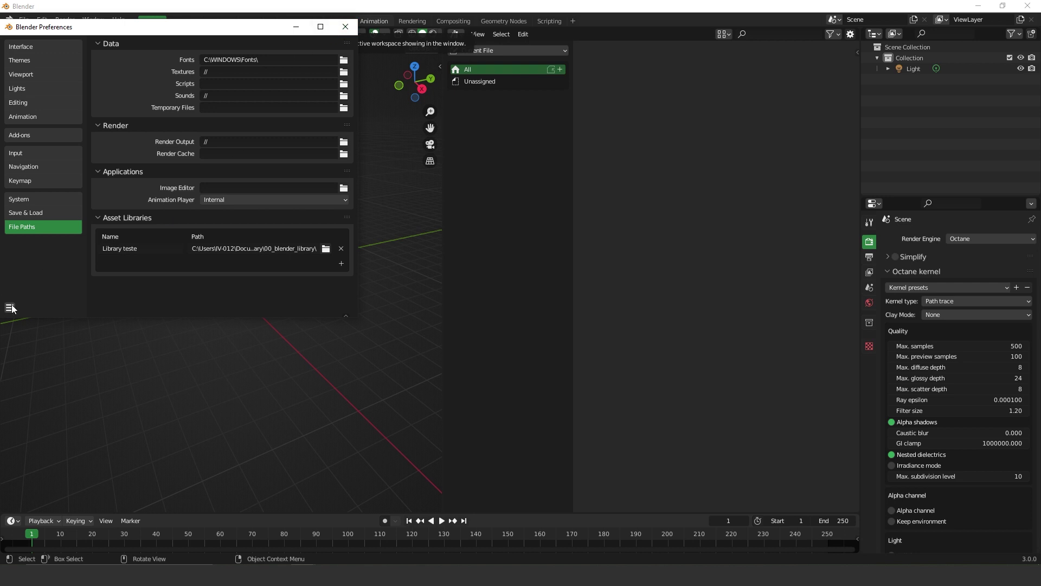
# Save the preferences and close the Preferences window.
pyautogui.moveTo(239, 33); pyautogui.dragTo(307, 34)
pyautogui.click(79, 309)
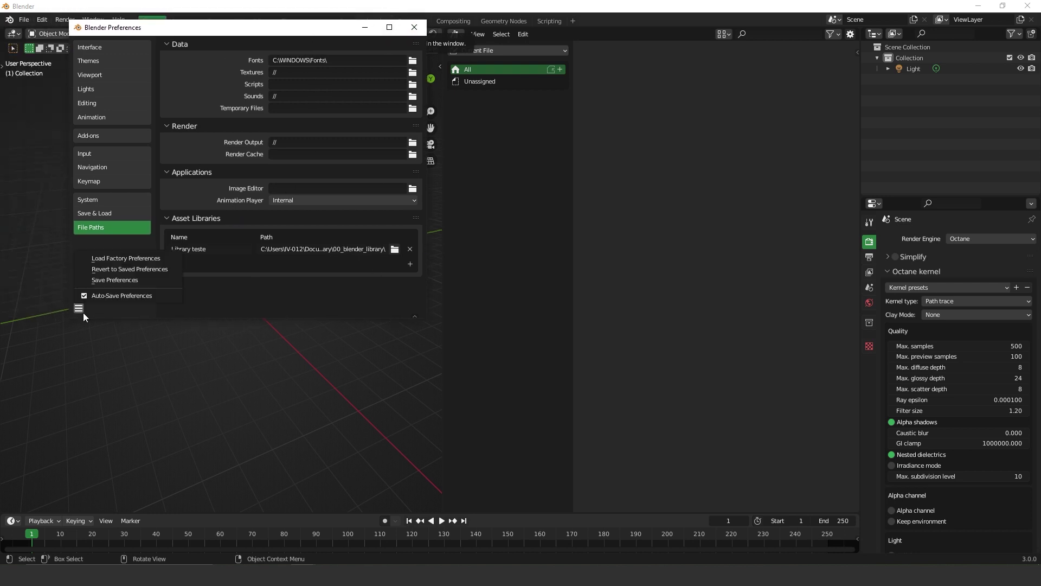
pyautogui.click(113, 280)
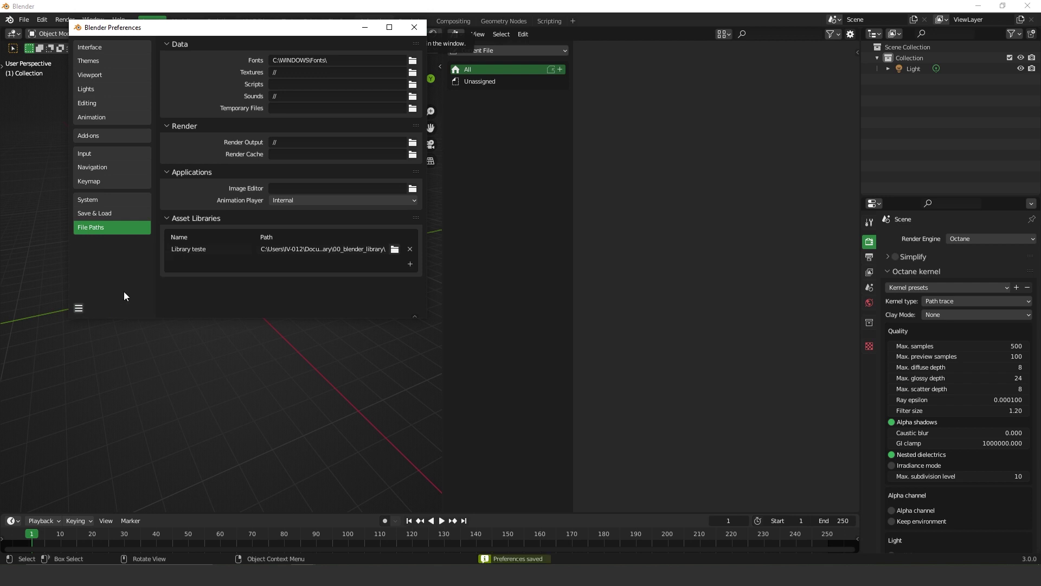
pyautogui.click(414, 27)
# Switch to File Explorer and open the plant18 file from the Library folder in Blender.
pyautogui.hotkey('alt', 'Tab')
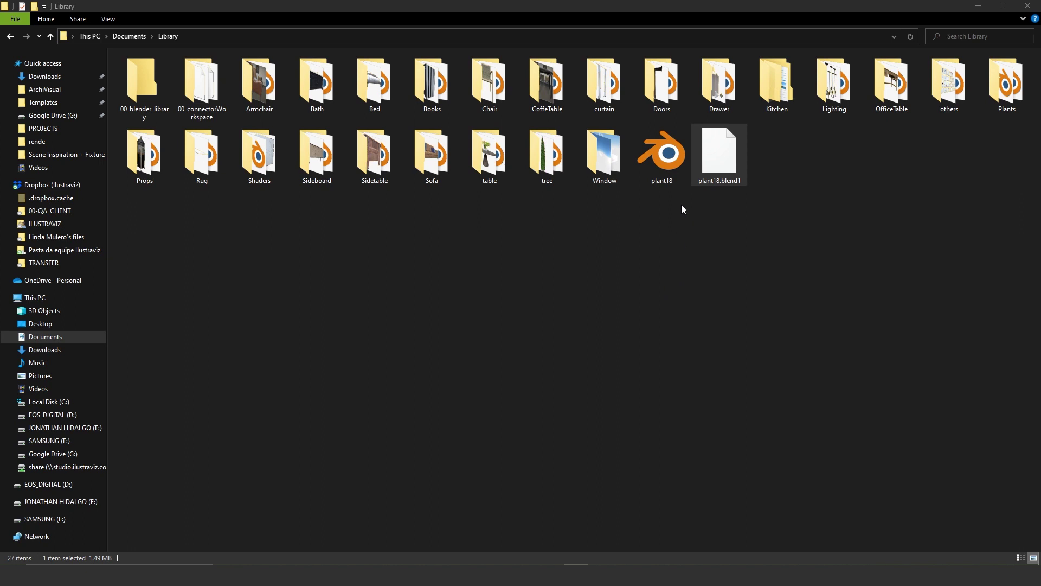
pyautogui.click(671, 156)
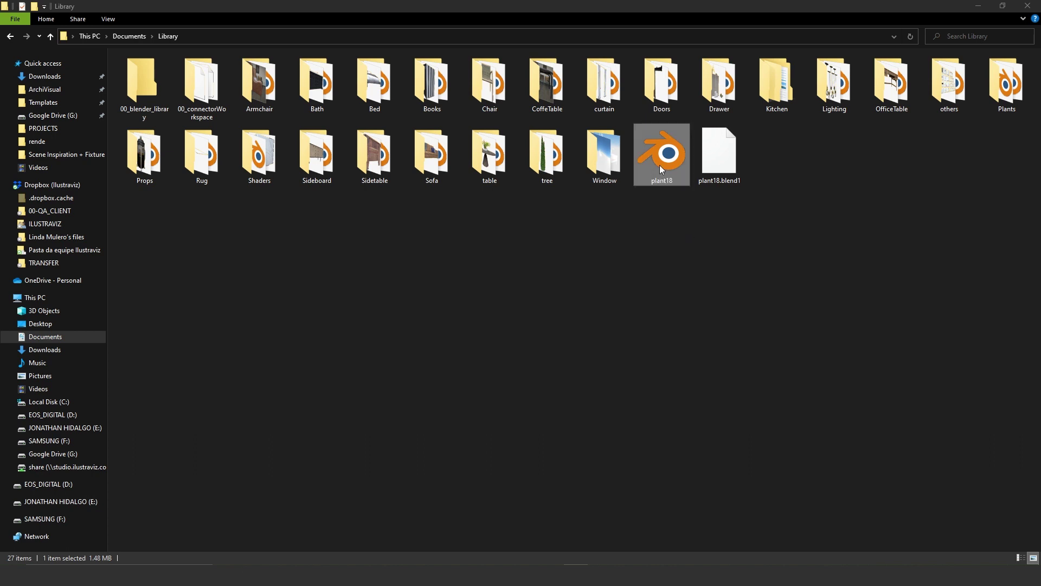
pyautogui.moveTo(663, 153); pyautogui.dragTo(319, 313)
pyautogui.click(265, 313)
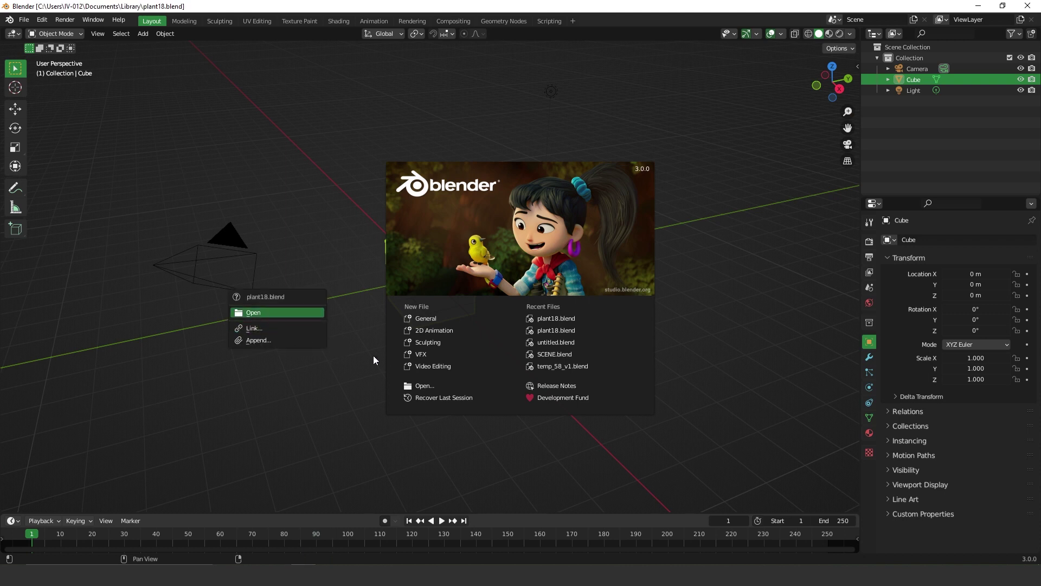
pyautogui.click(458, 356)
# Examine the plant objects in the scene by selecting them one after another.
pyautogui.click(470, 266)
pyautogui.click(452, 275)
pyautogui.click(421, 282)
pyautogui.click(380, 293)
pyautogui.click(336, 324)
pyautogui.moveTo(341, 321); pyautogui.dragTo(458, 324, button='middle')
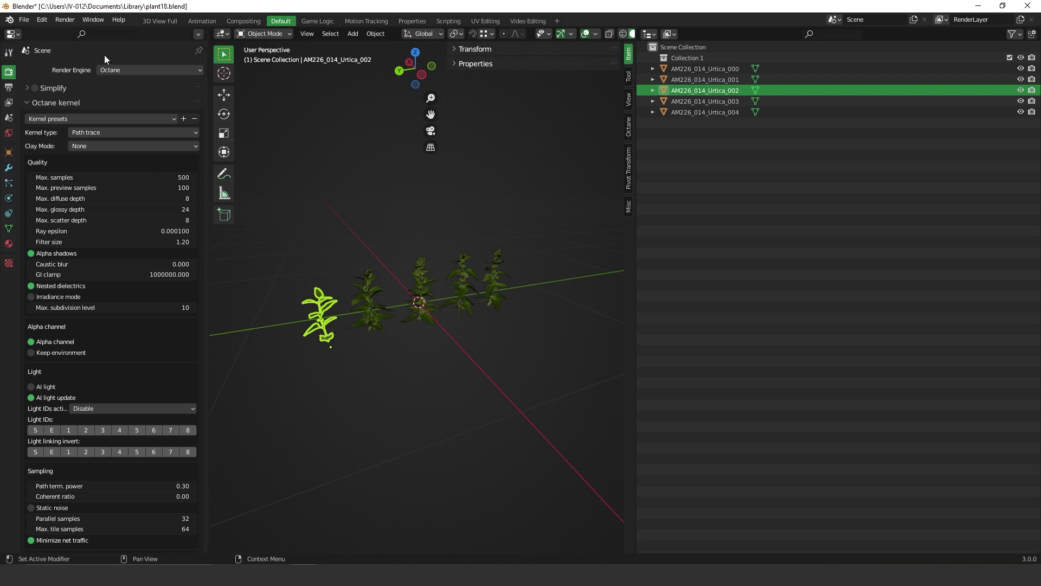
# Change the Properties editor into an Asset Browser, widen it, and narrow the Outliner to enlarge the viewport.
pyautogui.click(13, 34)
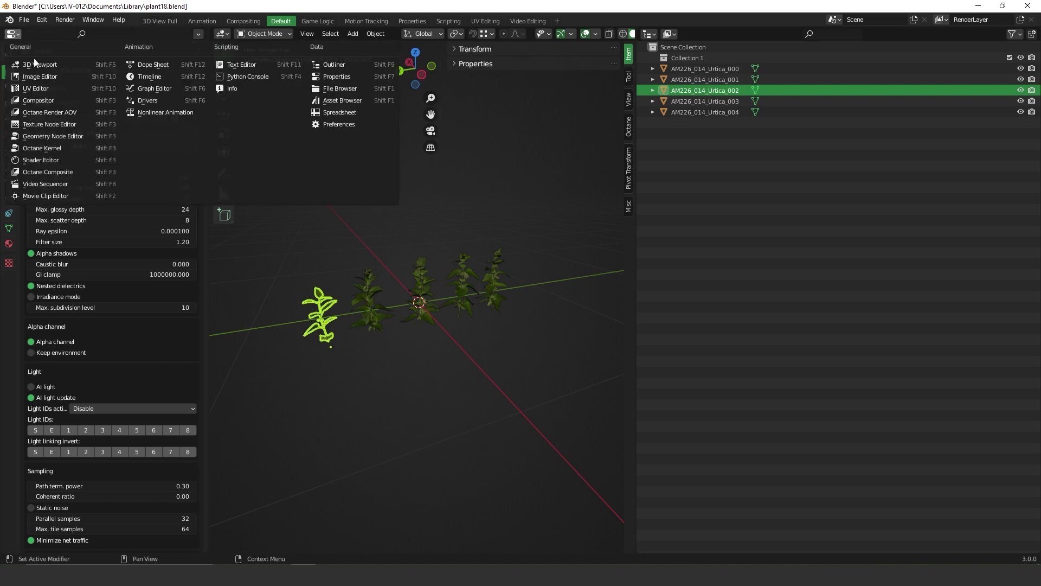
pyautogui.click(342, 101)
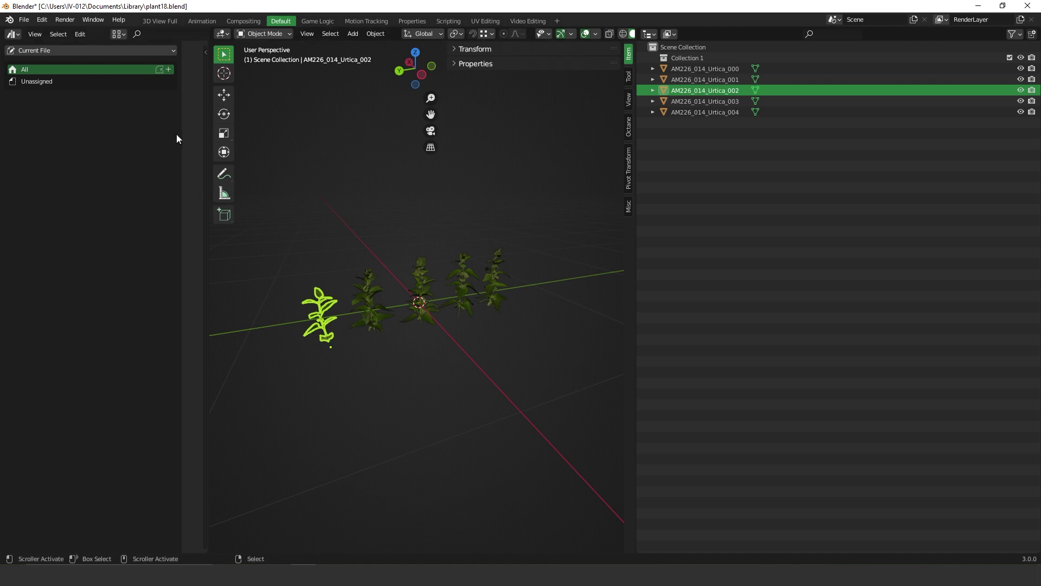
pyautogui.moveTo(208, 128); pyautogui.dragTo(436, 131)
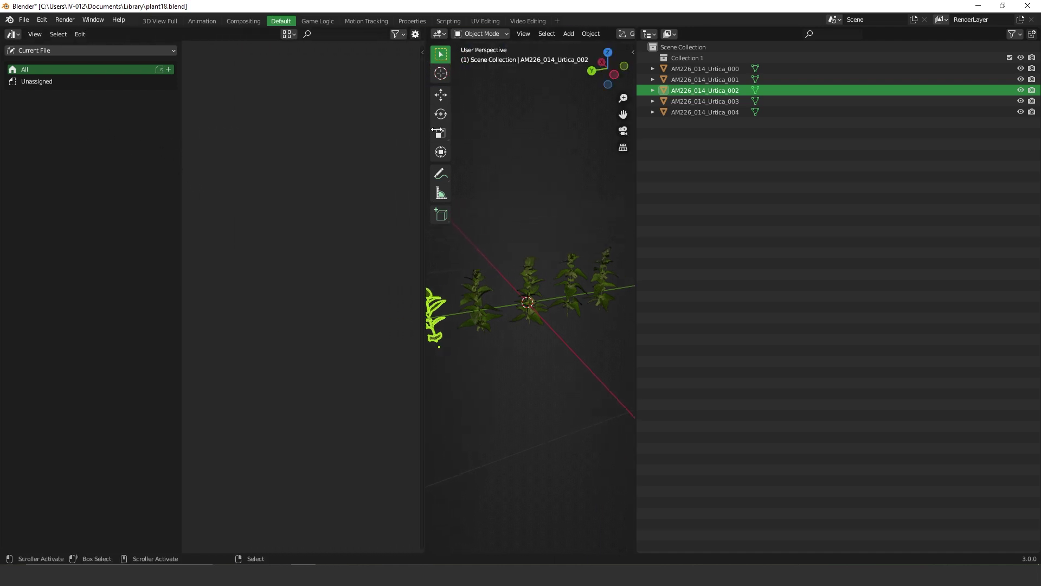
pyautogui.click(641, 154)
pyautogui.moveTo(638, 156); pyautogui.dragTo(887, 158)
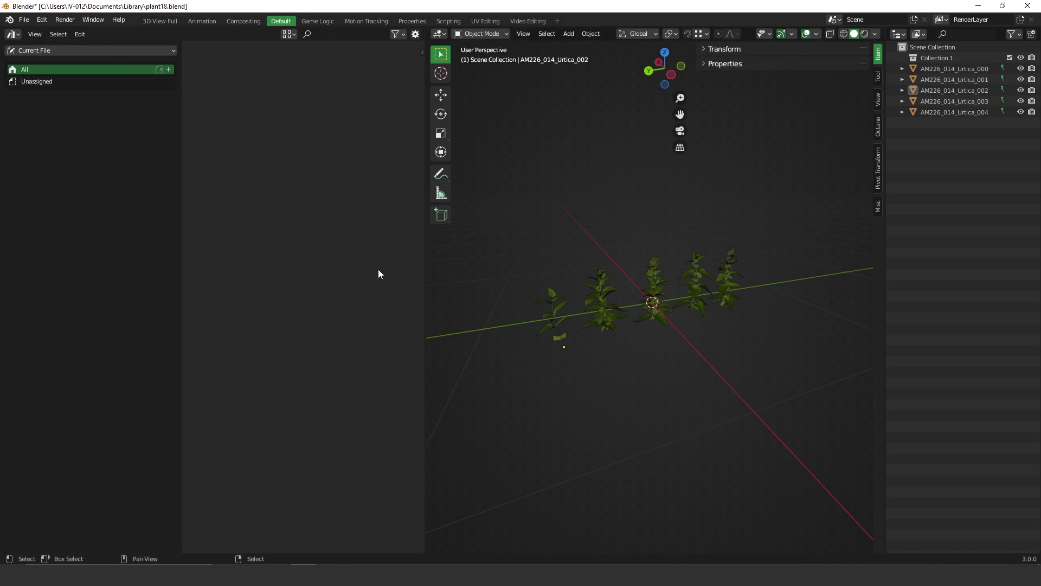
# Review the asset sources in the Asset Browser, choosing Current File and then Library teste.
pyautogui.click(42, 52)
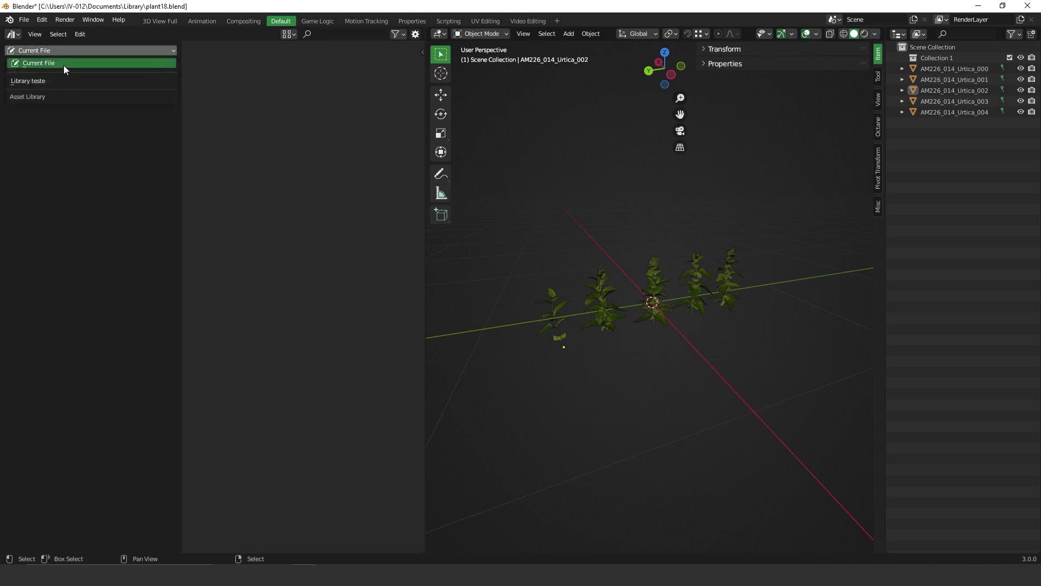
pyautogui.click(66, 64)
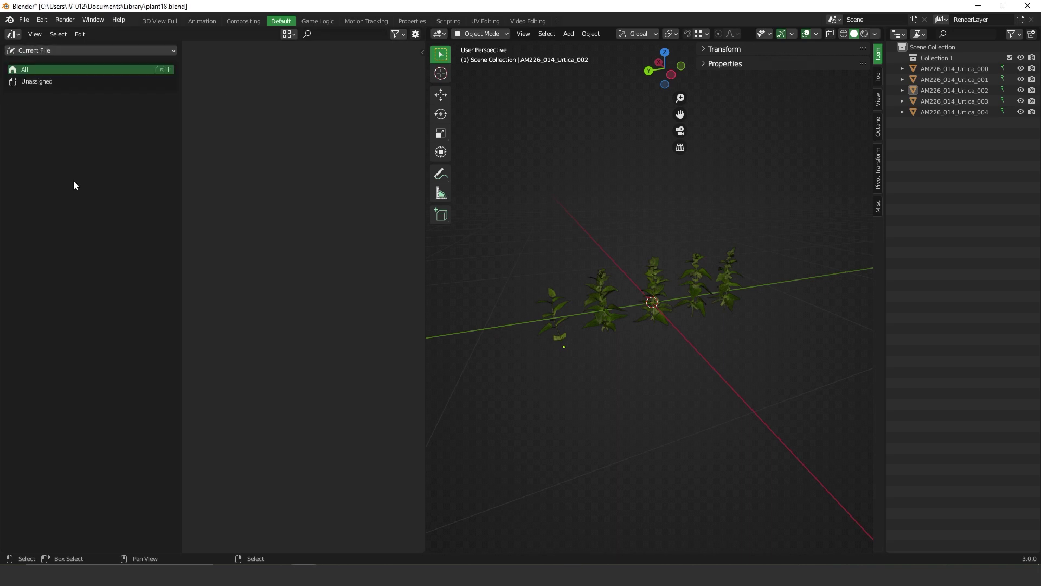
pyautogui.click(64, 51)
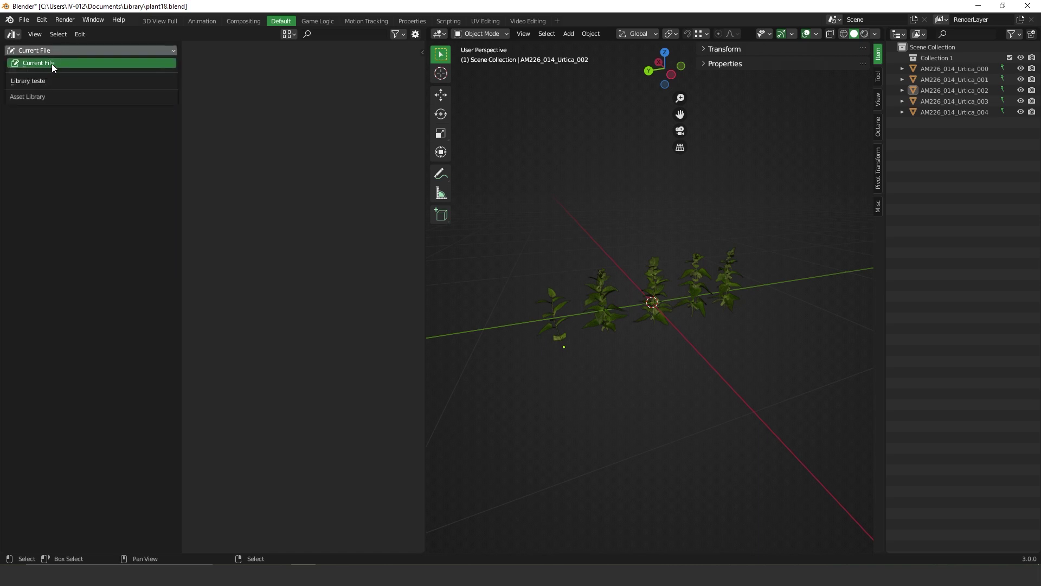
pyautogui.click(54, 64)
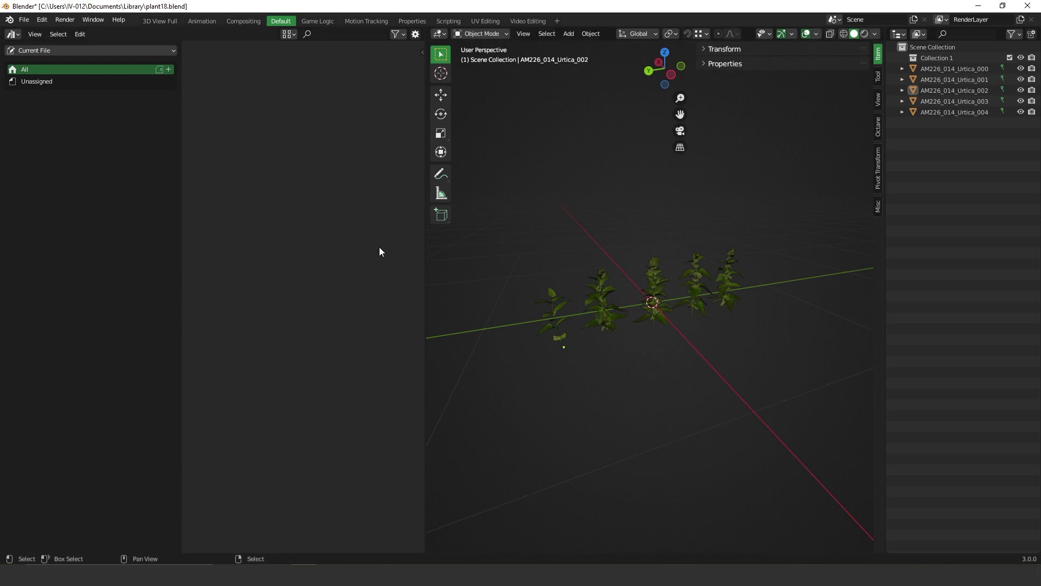
pyautogui.click(45, 51)
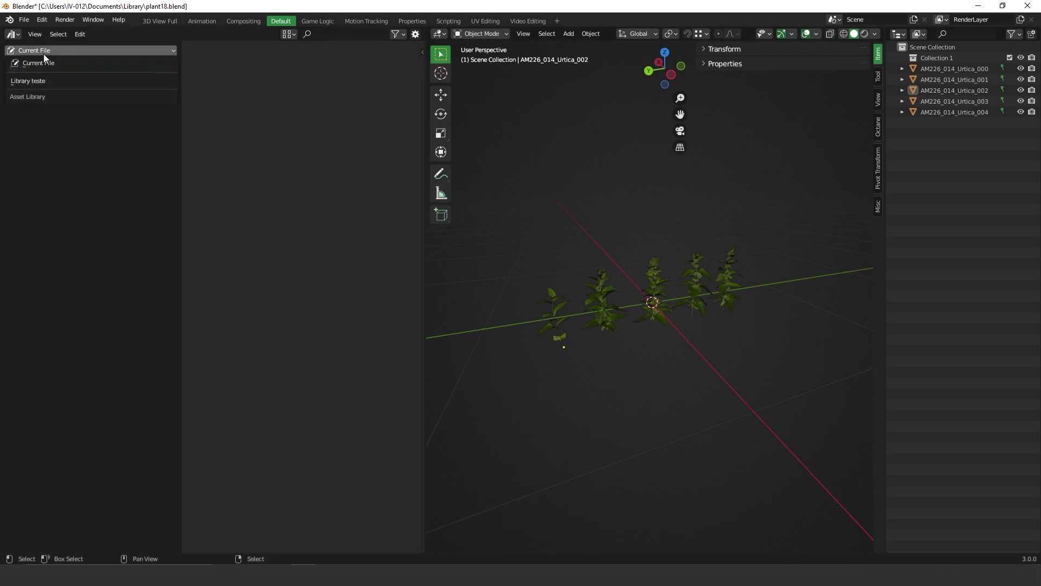
pyautogui.click(31, 82)
# Check the Library teste entry under Asset Libraries in the preferences, then close the window.
pyautogui.click(42, 20)
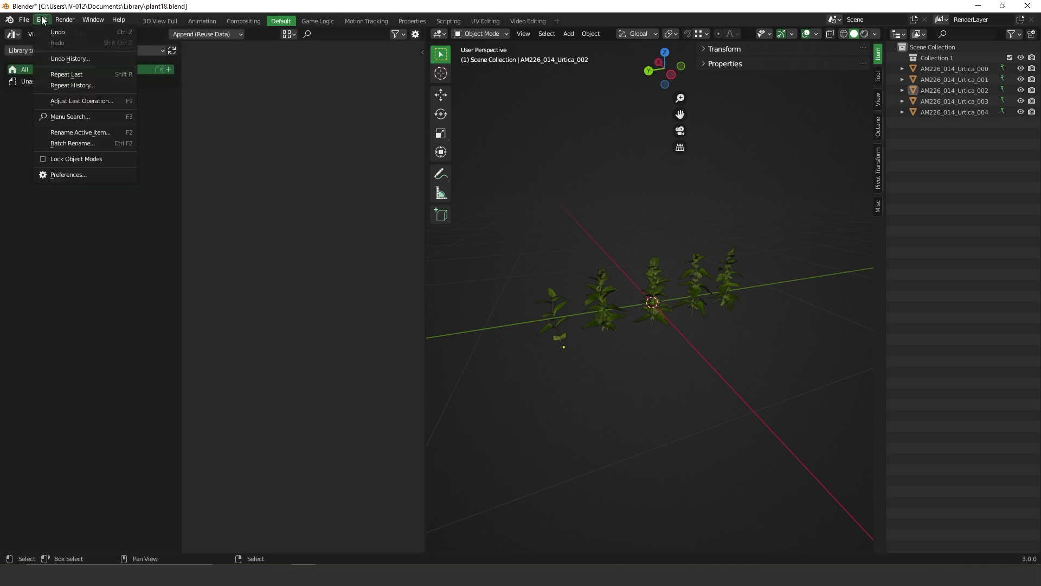
pyautogui.click(68, 175)
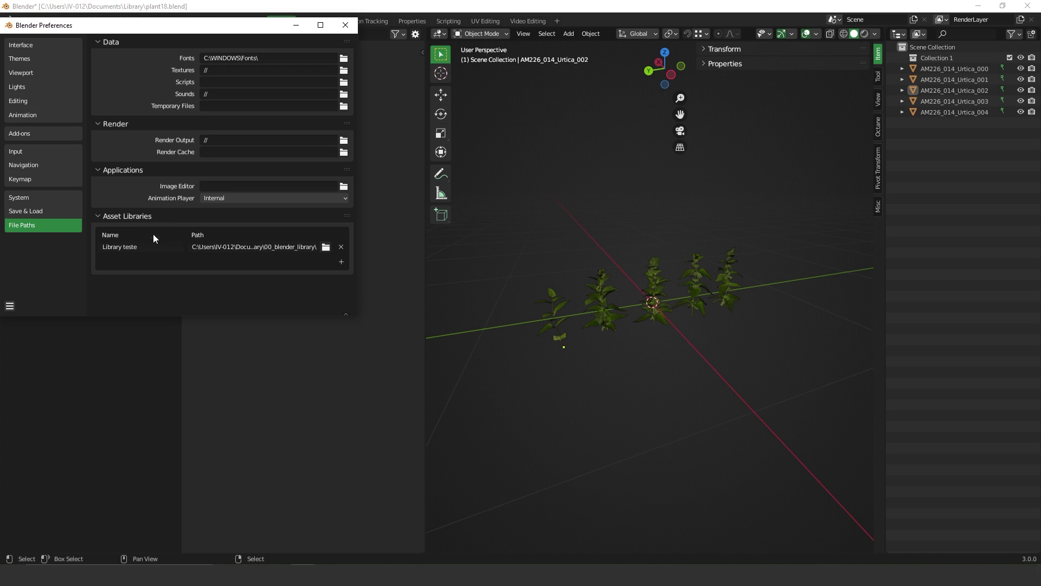
pyautogui.click(346, 24)
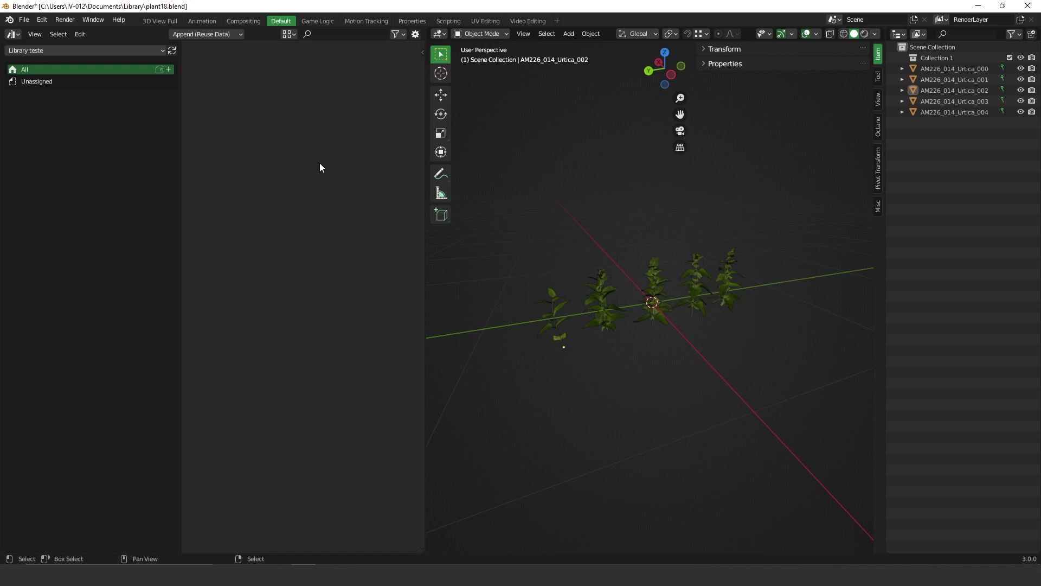
# Switch the Asset Browser source to Current File and check the plant objects by selecting them.
pyautogui.click(66, 53)
pyautogui.click(47, 63)
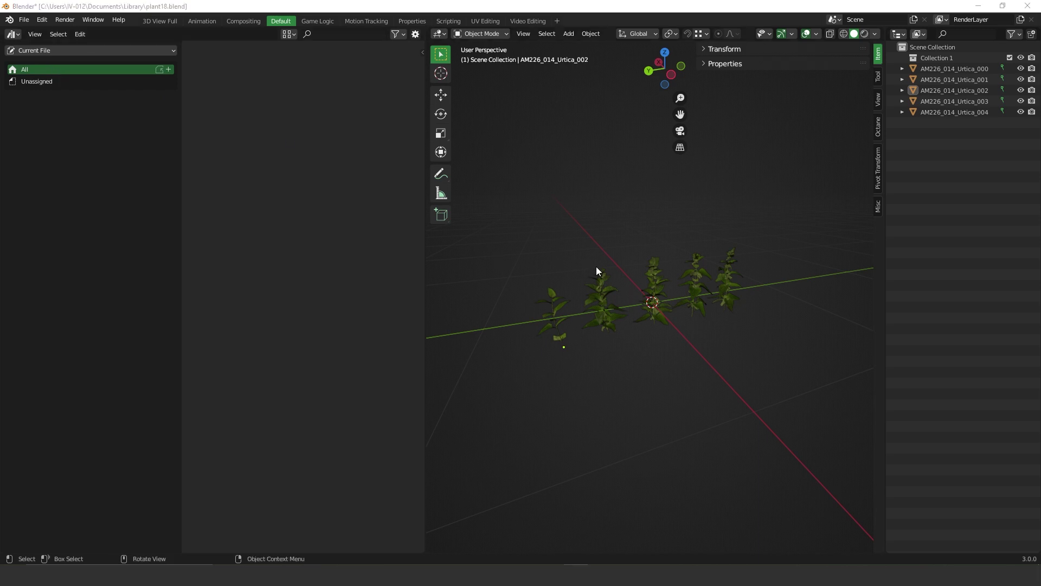
pyautogui.moveTo(508, 215); pyautogui.dragTo(786, 425)
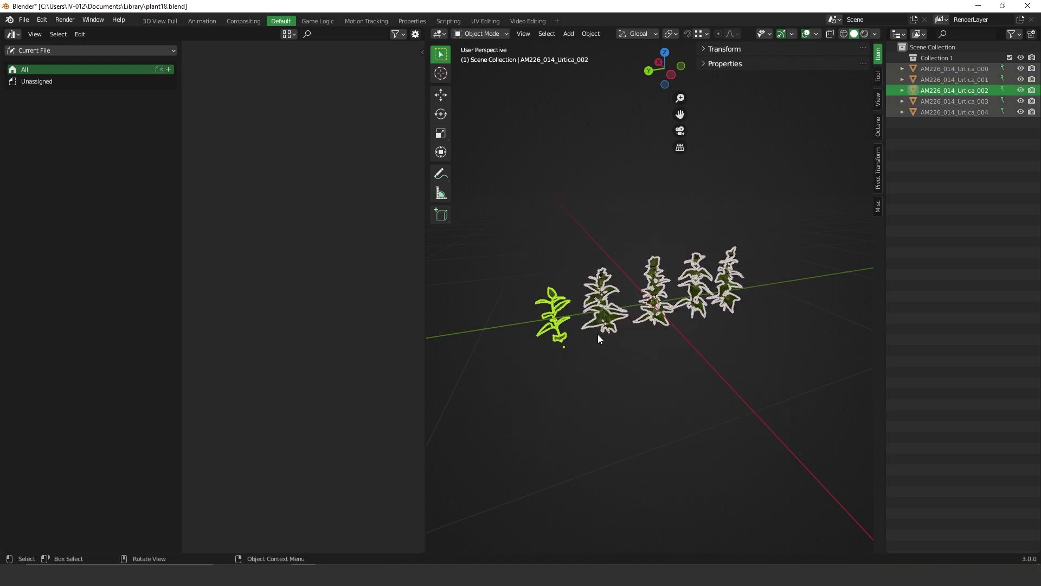
pyautogui.click(711, 222)
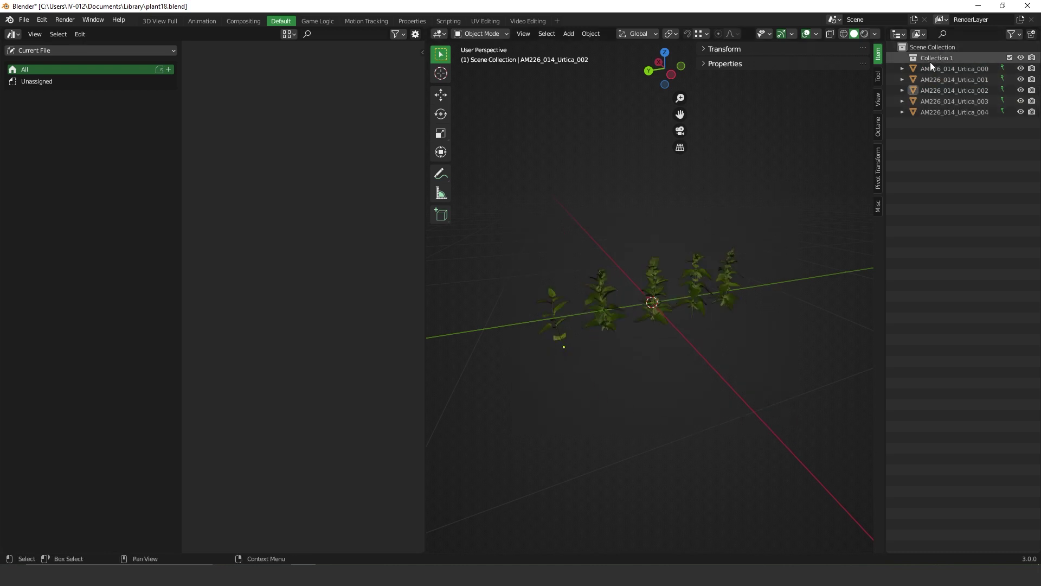
pyautogui.click(935, 80)
pyautogui.click(939, 90)
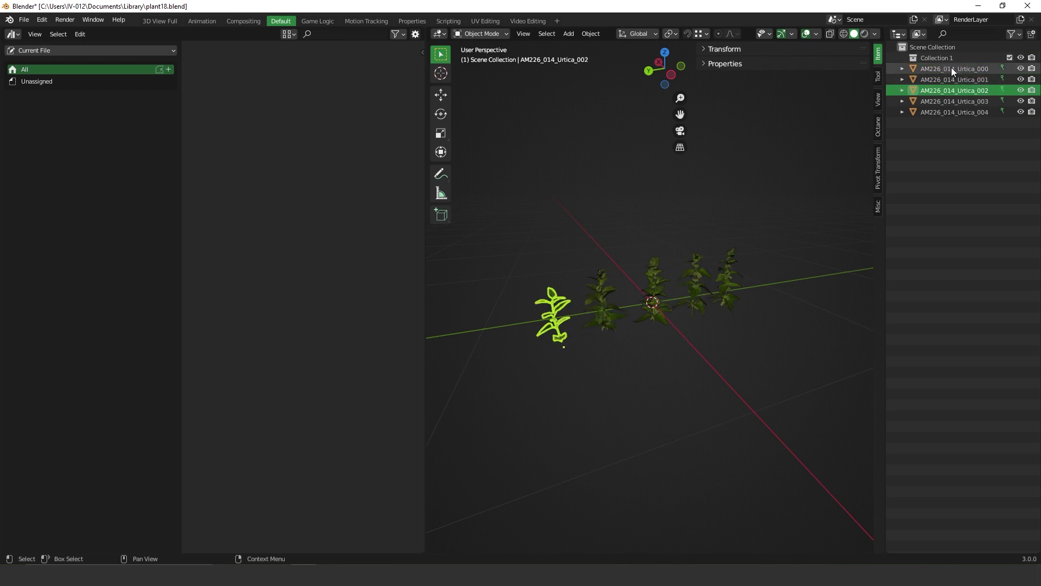
# Mark the AM226_014_Urtica_000 object as an asset.
pyautogui.click(944, 70)
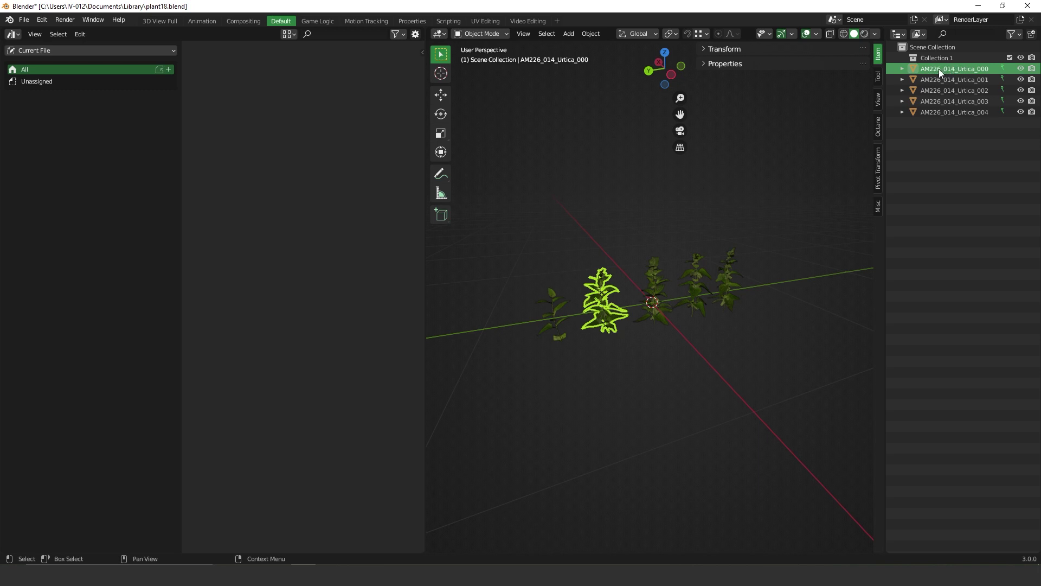
pyautogui.rightClick(936, 70)
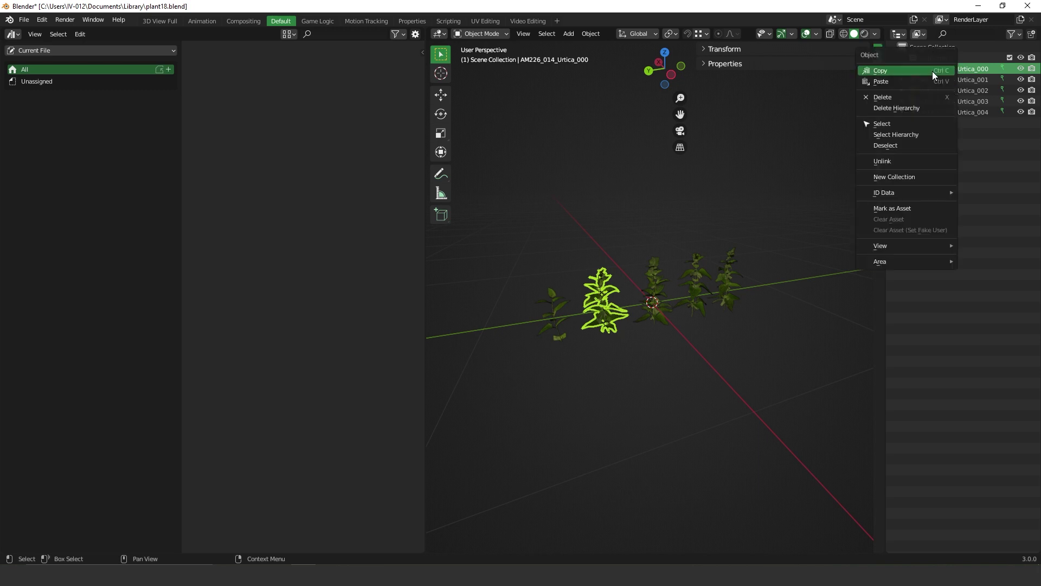
pyautogui.click(903, 208)
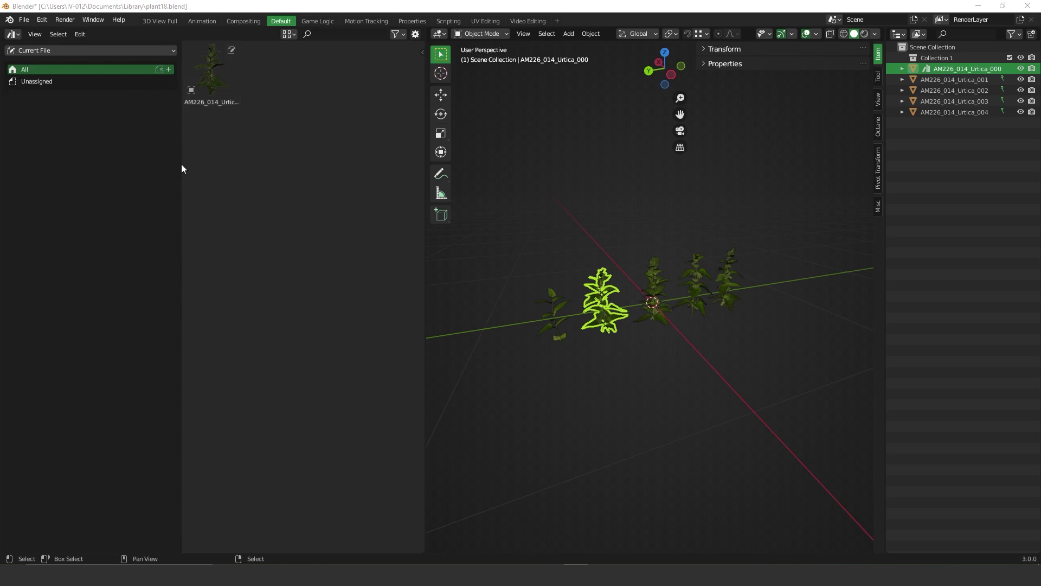
# Create a new top-level asset catalog and name it Plants.
pyautogui.click(168, 70)
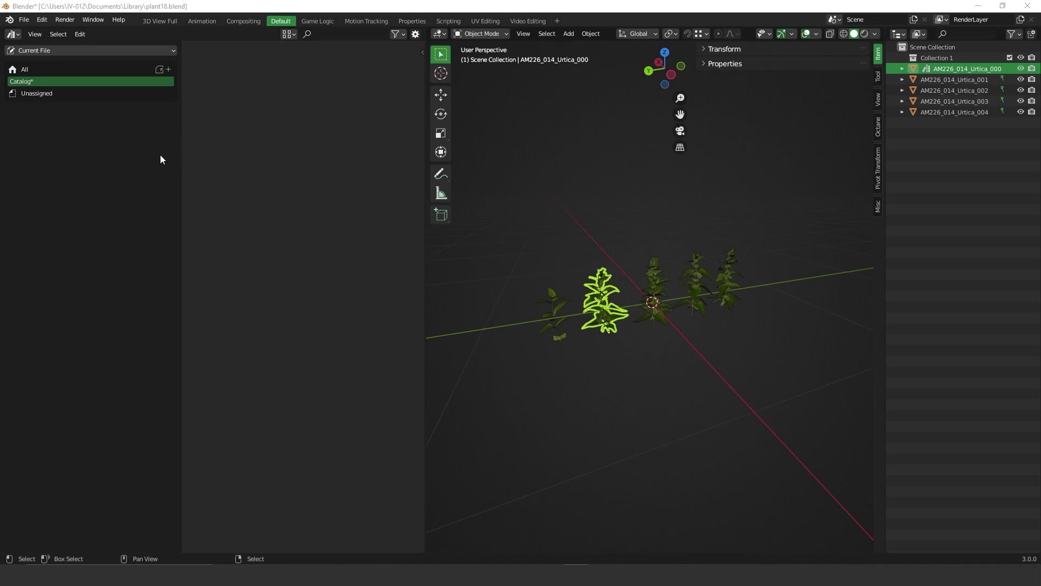
pyautogui.doubleClick(29, 80)
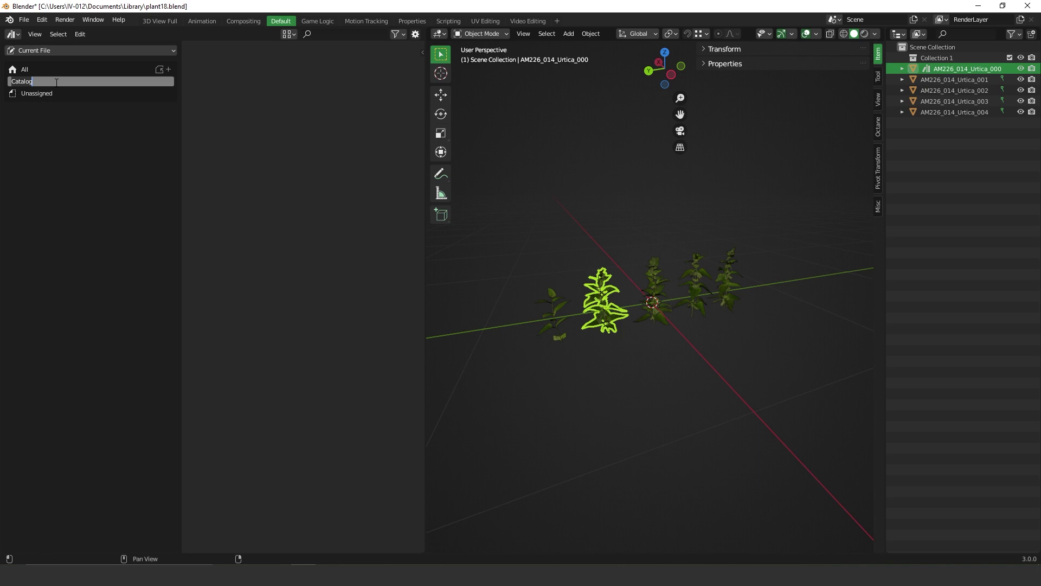
pyautogui.write('Plantr')
pyautogui.press('BackSpace')
pyautogui.write('s')
pyautogui.press('Return')
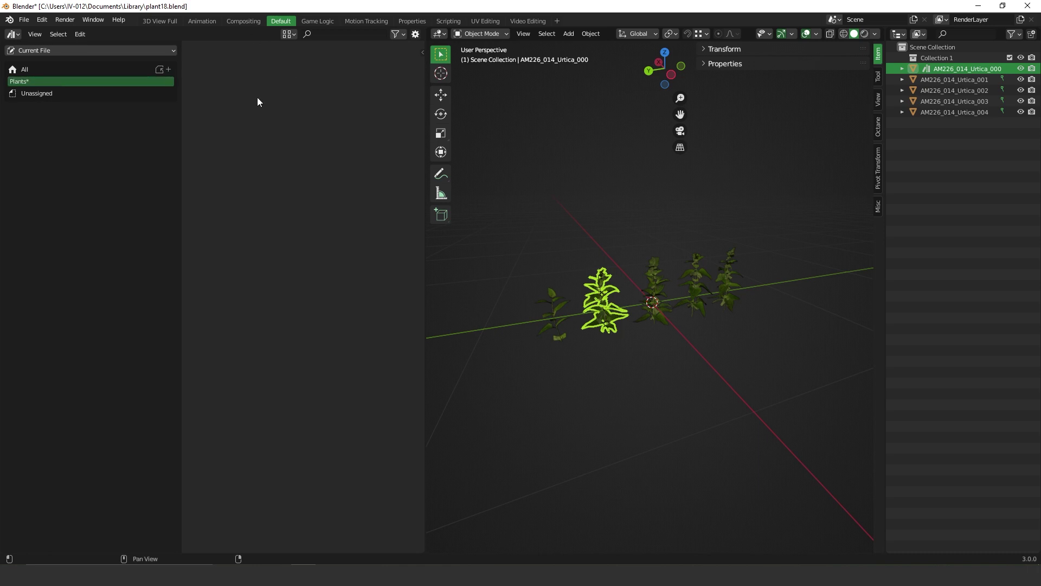
# Add a child catalog under Plants and name it Flowes.
pyautogui.moveTo(169, 82)
pyautogui.click(168, 82)
pyautogui.doubleClick(43, 93)
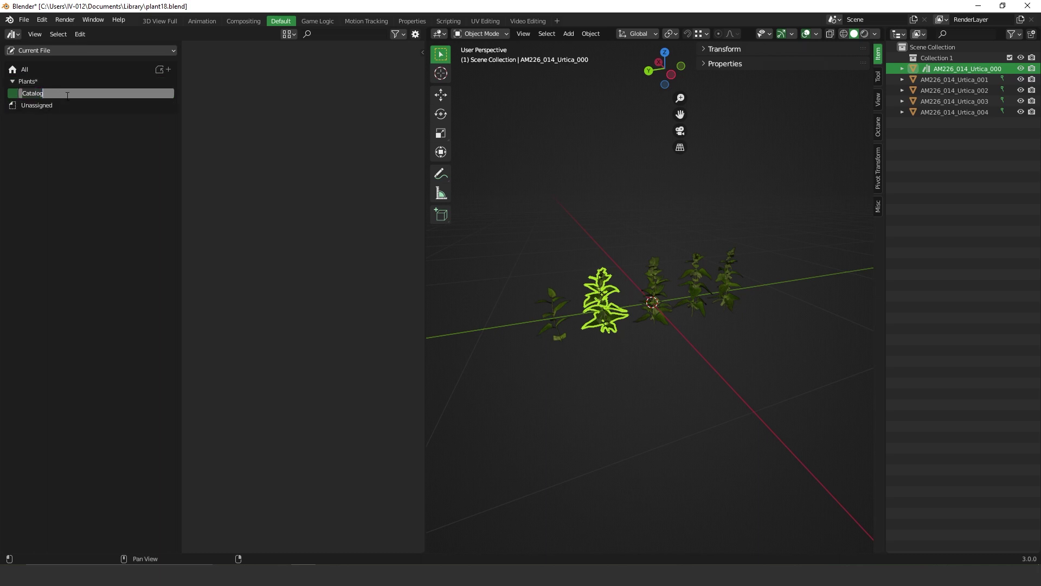
pyautogui.write('P')
pyautogui.press('BackSpace')
pyautogui.write('Flow')
pyautogui.write('er')
pyautogui.press('BackSpace')
pyautogui.press('BackSpace')
pyautogui.write('es')
pyautogui.press('Return')
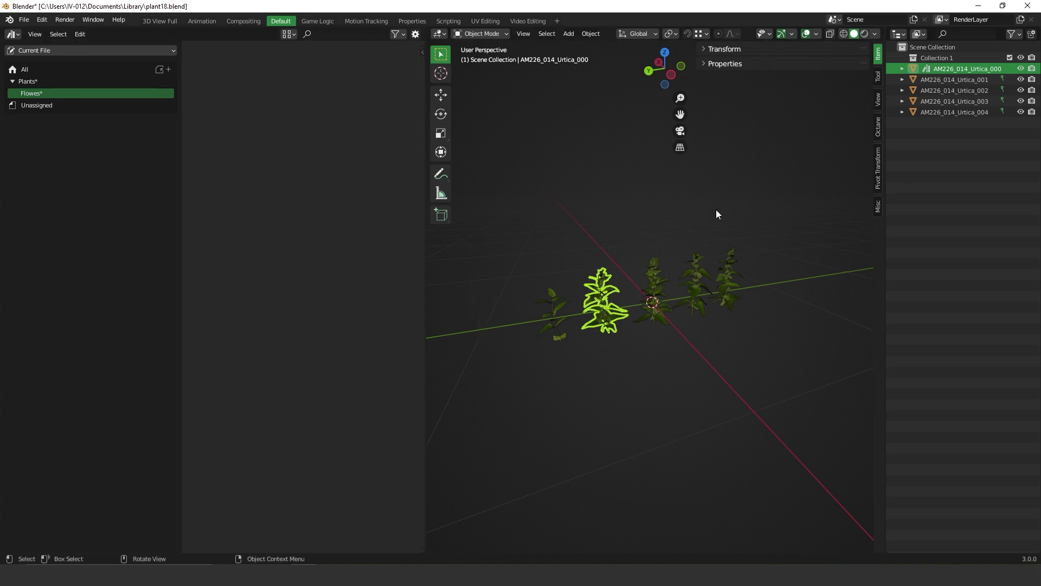
# Assign the AM226_014_Urtica_000 asset to the Flowes catalog and display that catalog.
pyautogui.click(591, 288)
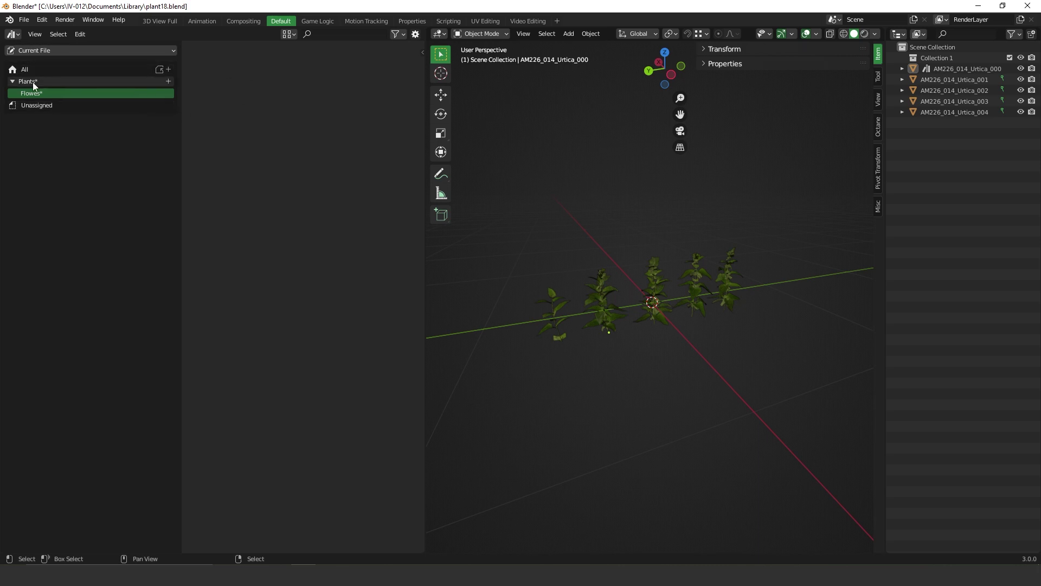
pyautogui.click(27, 69)
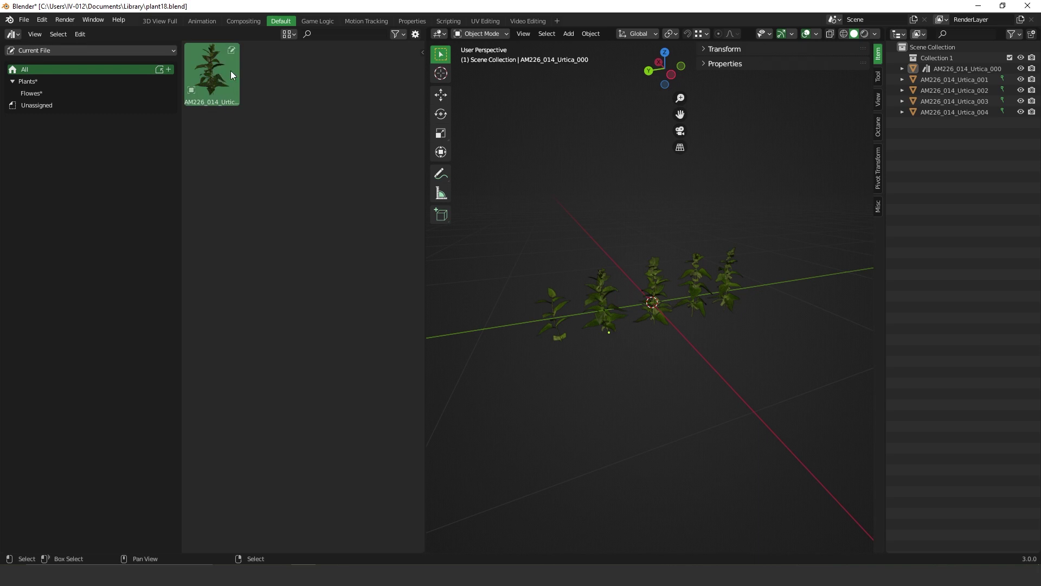
pyautogui.moveTo(214, 66); pyautogui.dragTo(48, 93)
pyautogui.click(41, 94)
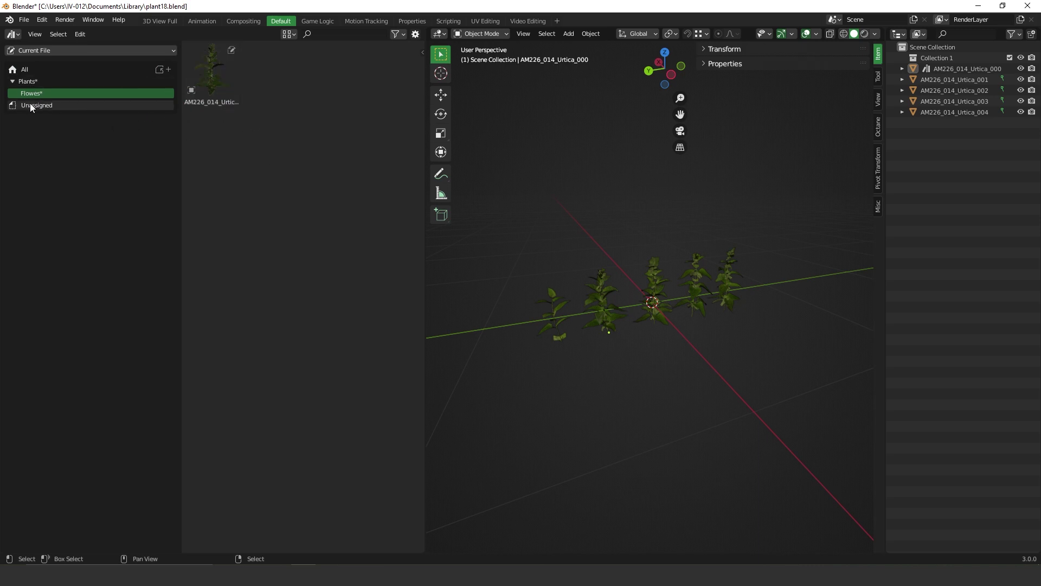
# Mark the four remaining plants, AM226_014_Urtica_001 through AM226_014_Urtica_004, as assets.
pyautogui.click(932, 82)
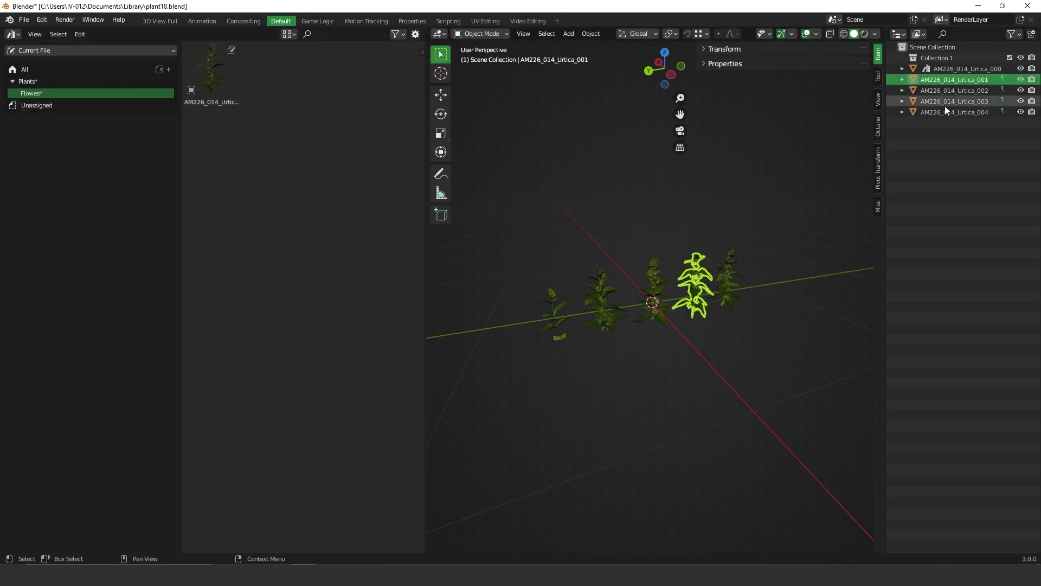
pyautogui.keyDown('shift'); pyautogui.click(943, 111); pyautogui.keyUp('shift')
pyautogui.keyDown('ctrl'); pyautogui.click(930, 104); pyautogui.keyUp('ctrl')
pyautogui.rightClick(935, 103)
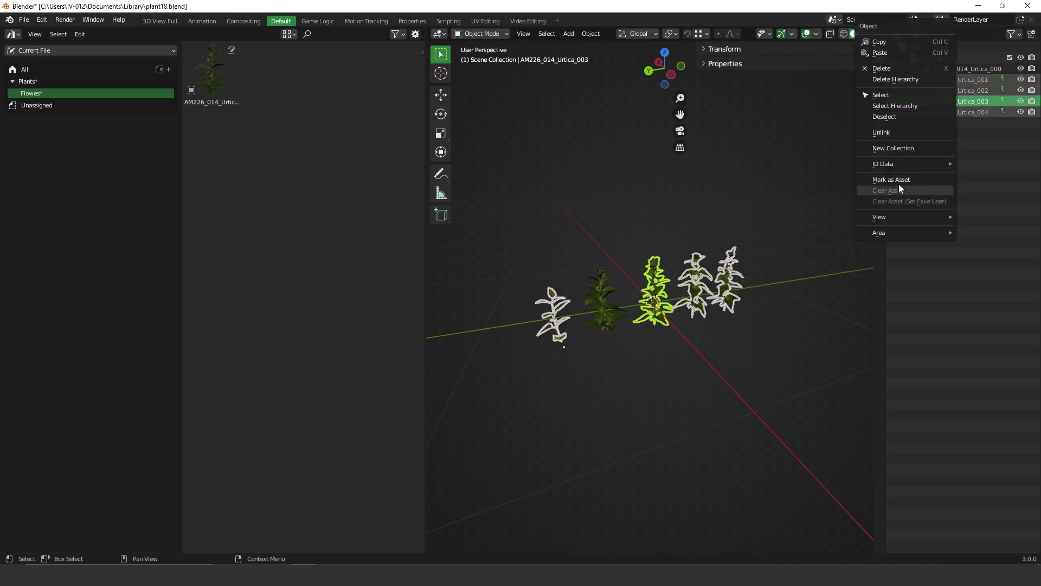
pyautogui.click(903, 180)
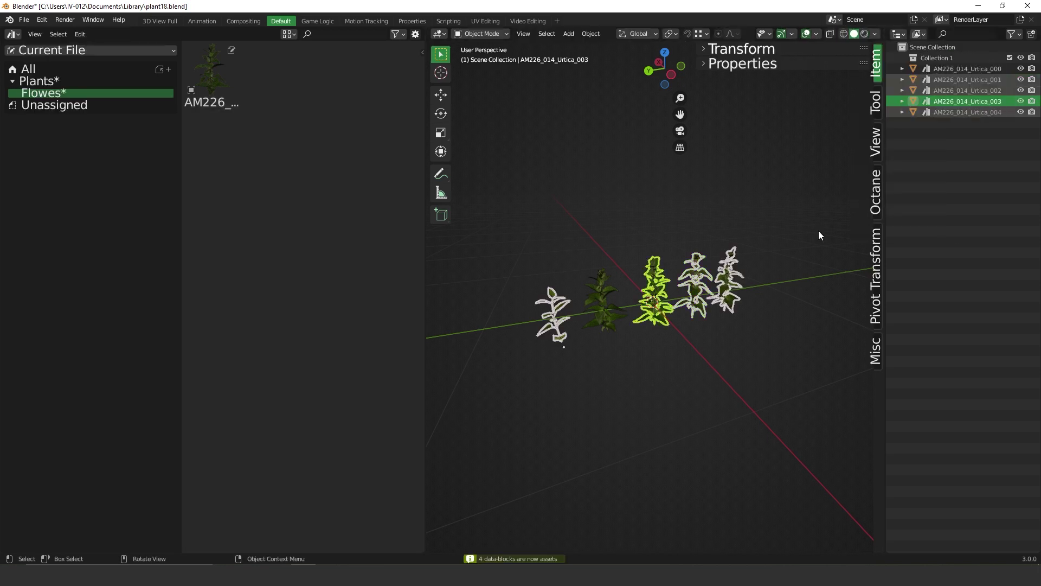
# Assign the four newly marked plant assets to the Flowes catalog and display its contents.
pyautogui.click(32, 71)
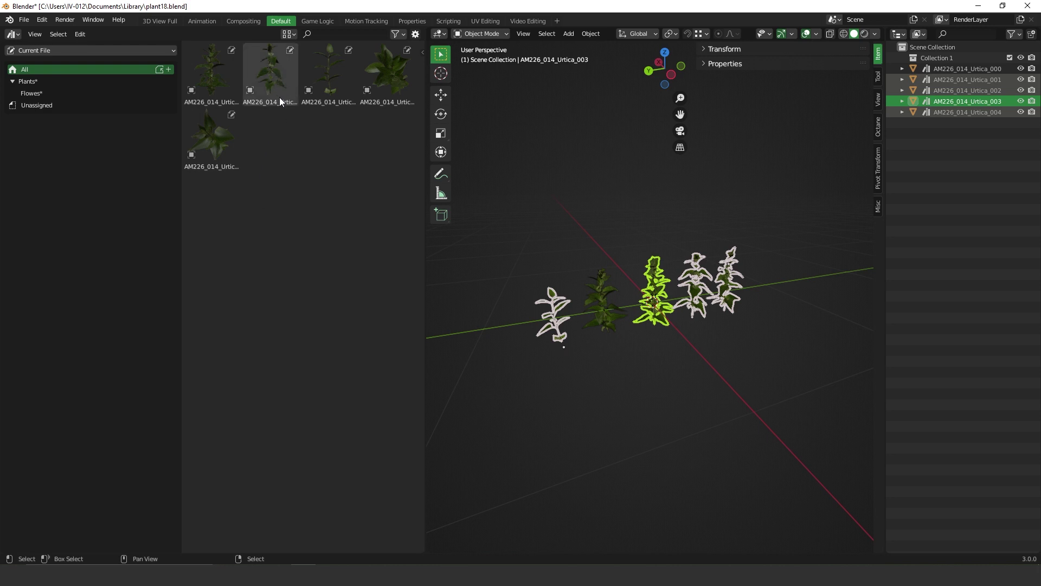
pyautogui.click(265, 79)
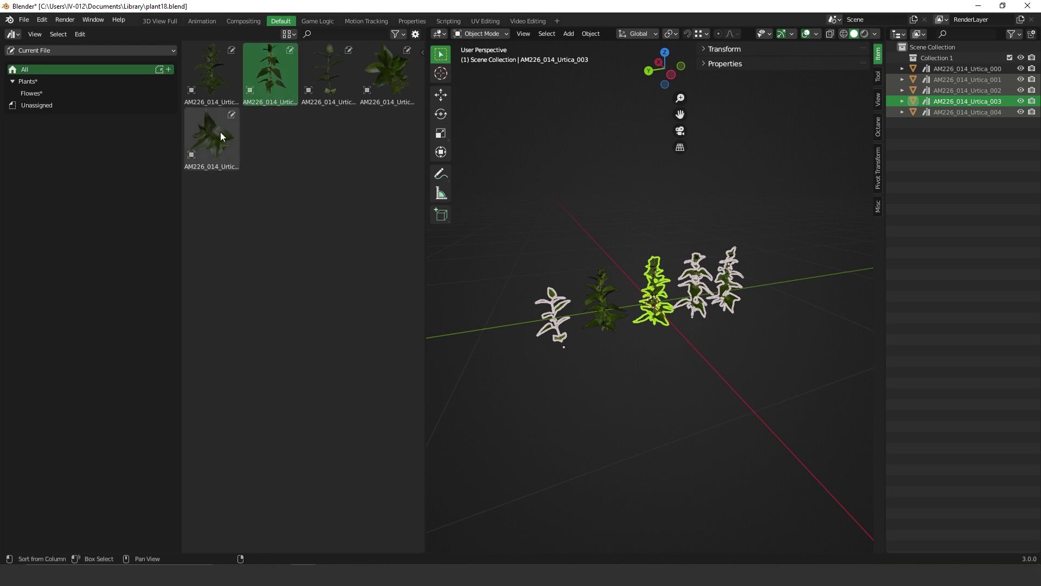
pyautogui.keyDown('shift'); pyautogui.click(233, 144); pyautogui.keyUp('shift')
pyautogui.moveTo(272, 67); pyautogui.dragTo(44, 93)
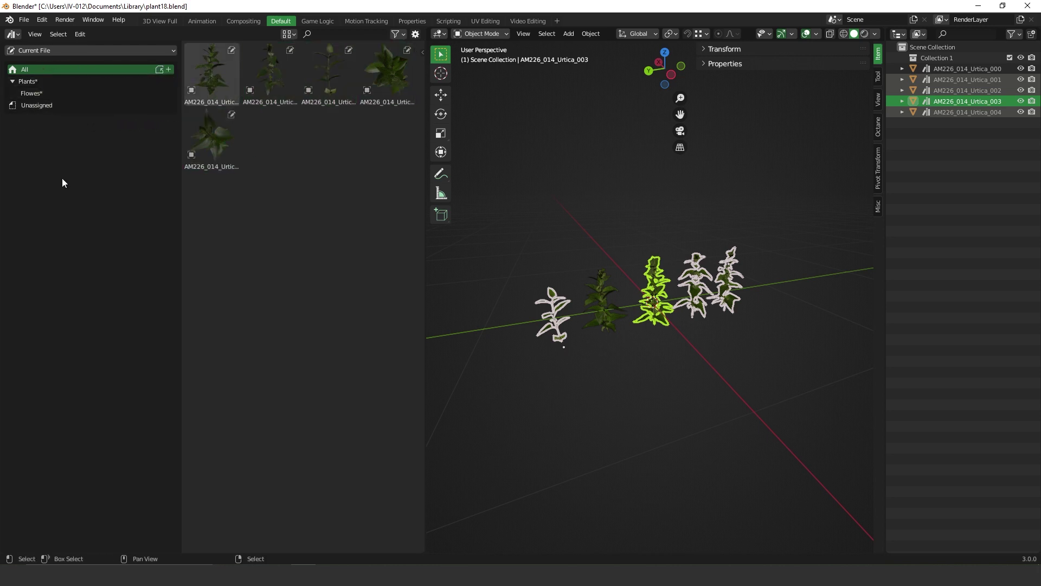
pyautogui.click(42, 93)
pyautogui.click(34, 82)
pyautogui.click(37, 93)
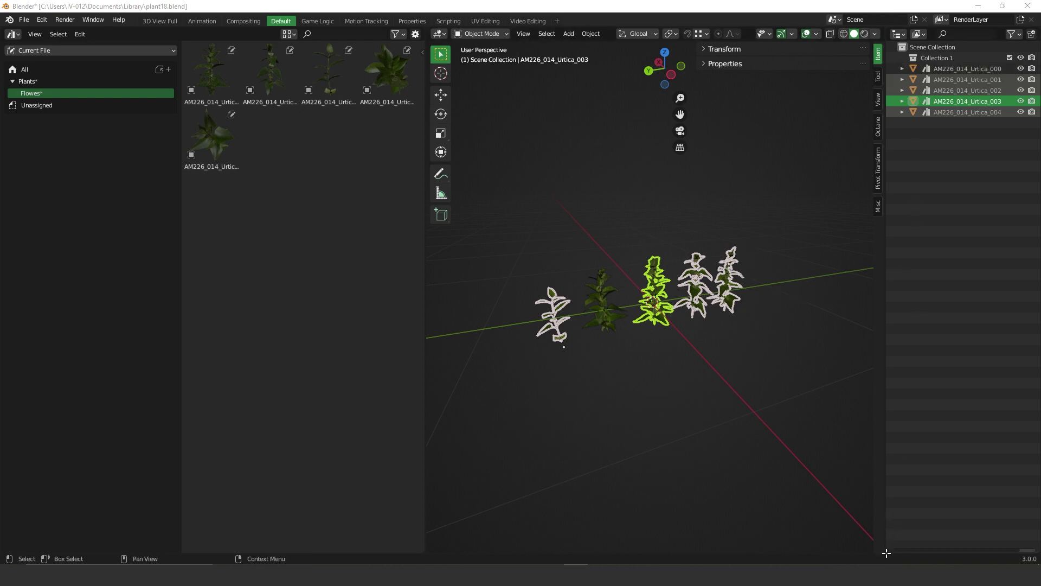
# Split the Outliner area horizontally and turn the lower part into a Properties editor.
pyautogui.moveTo(885, 546); pyautogui.dragTo(901, 207)
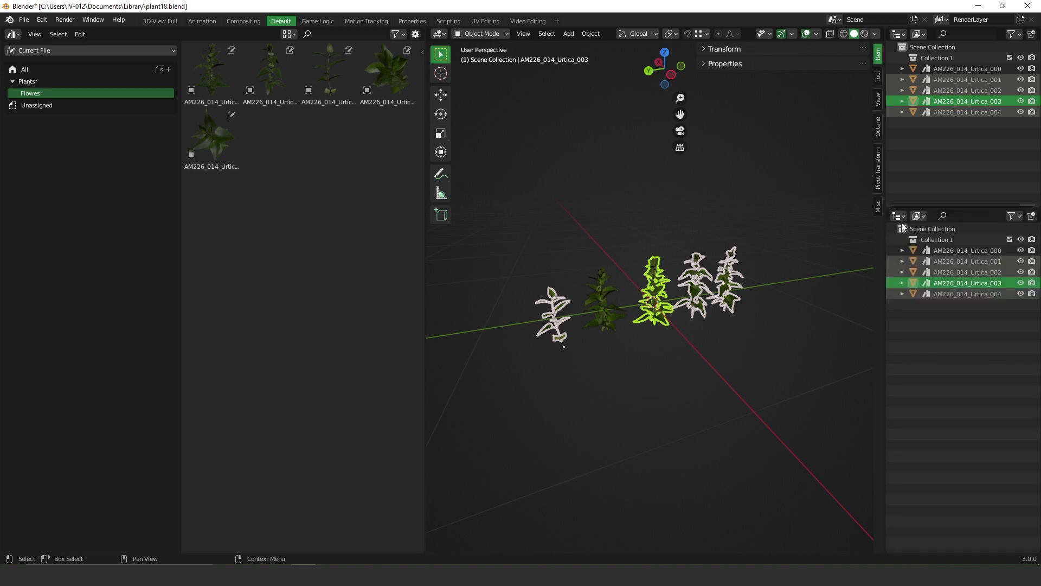
pyautogui.click(900, 216)
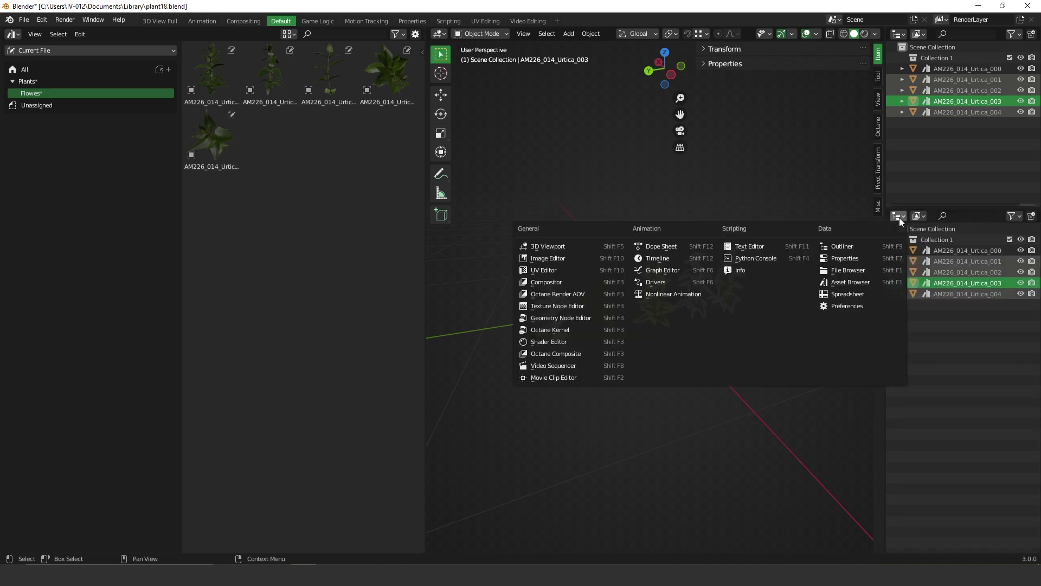
pyautogui.click(854, 258)
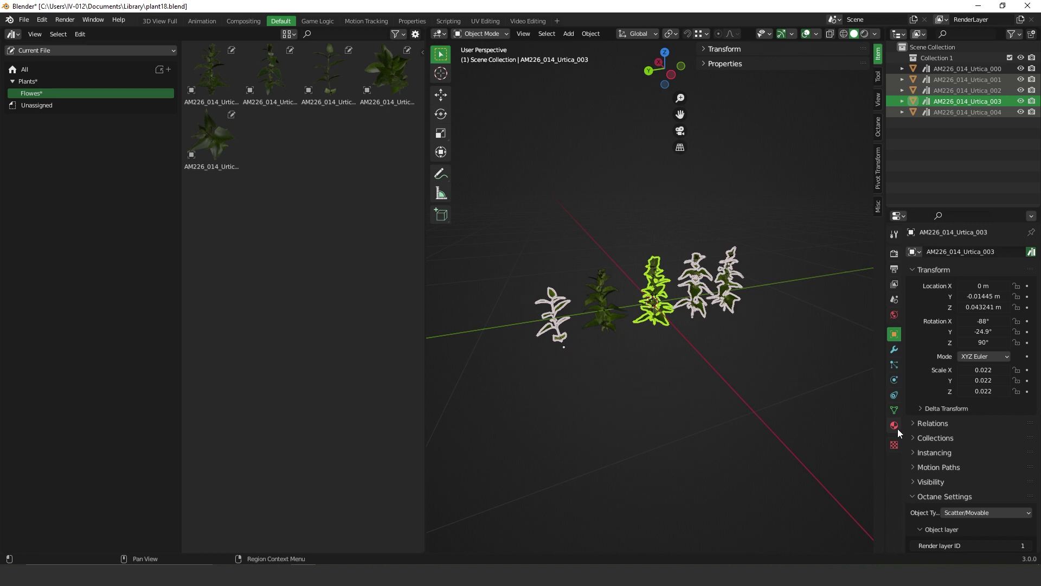
# Mark the AM226_014_Urtica material as an asset and select it in the list of all assets.
pyautogui.click(895, 425)
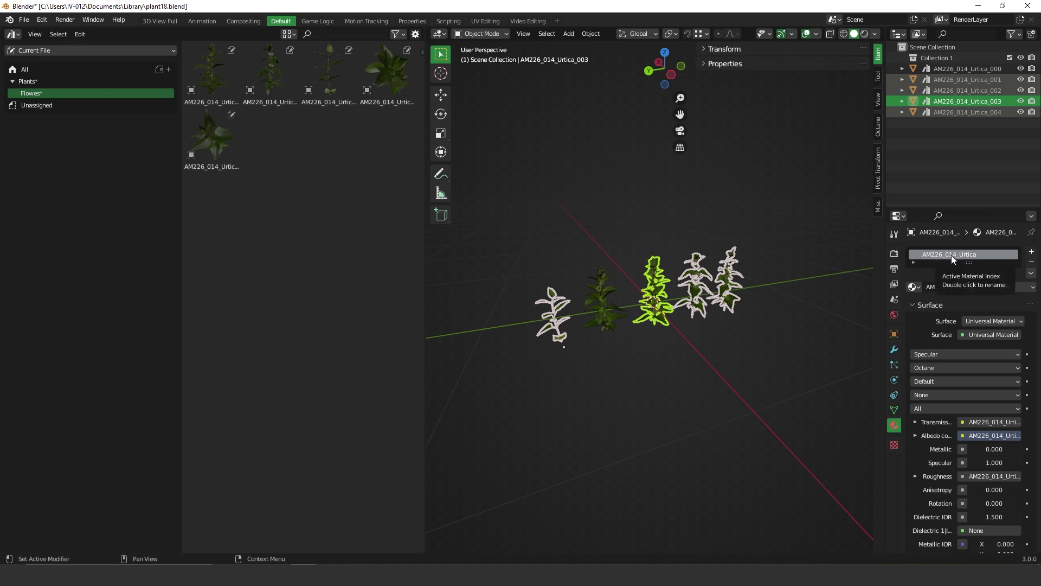
pyautogui.rightClick(951, 255)
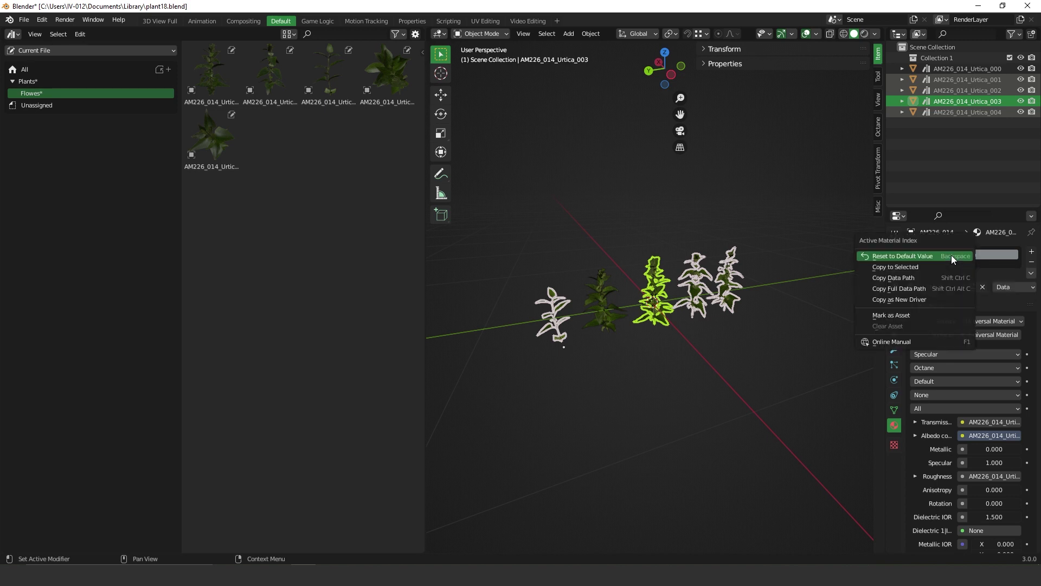
pyautogui.click(904, 316)
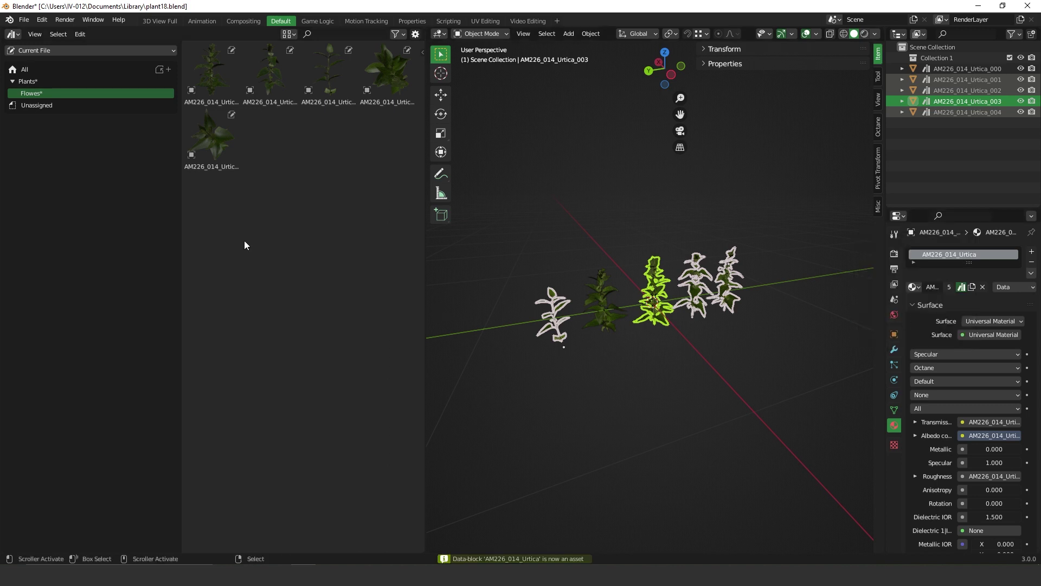
pyautogui.click(30, 69)
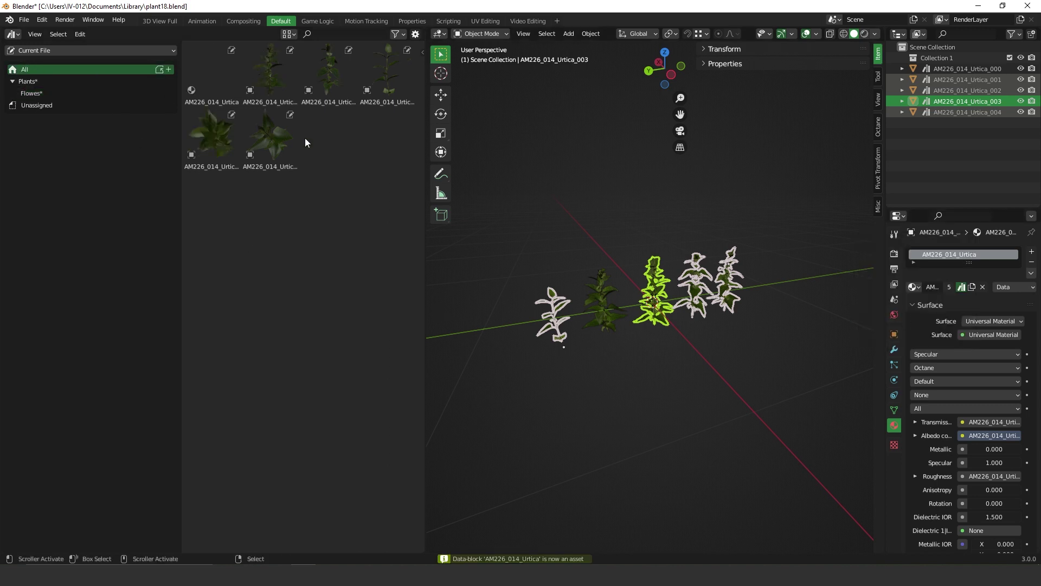
pyautogui.click(218, 65)
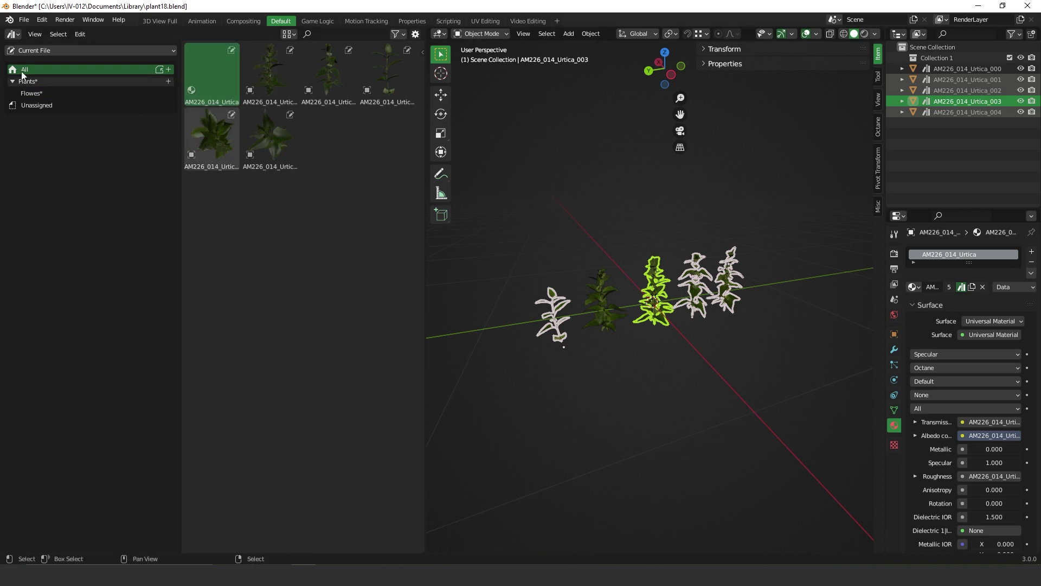
# Create a top-level catalog named Material and assign the AM226_014_Urtica material asset to it.
pyautogui.click(169, 69)
pyautogui.doubleClick(62, 81)
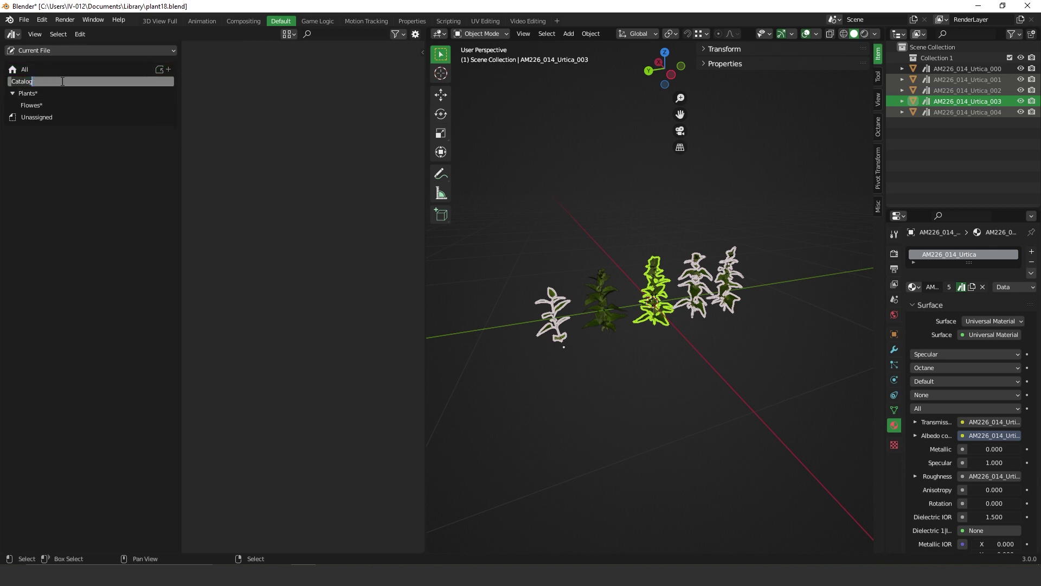
pyautogui.write('Mar')
pyautogui.press('BackSpace')
pyautogui.write('teria')
pyautogui.press('Return')
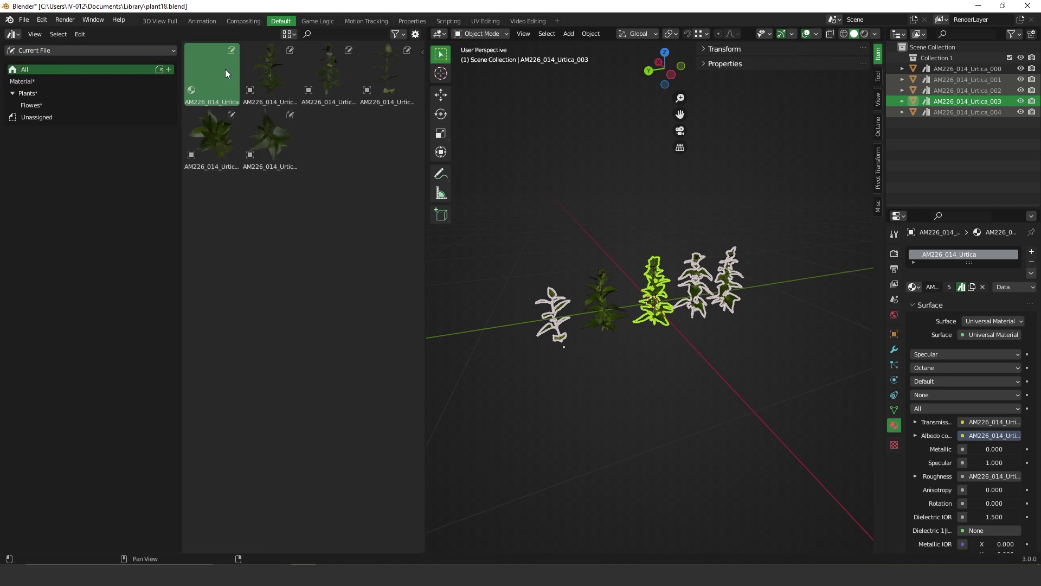
pyautogui.moveTo(223, 63); pyautogui.dragTo(32, 84)
pyautogui.click(31, 83)
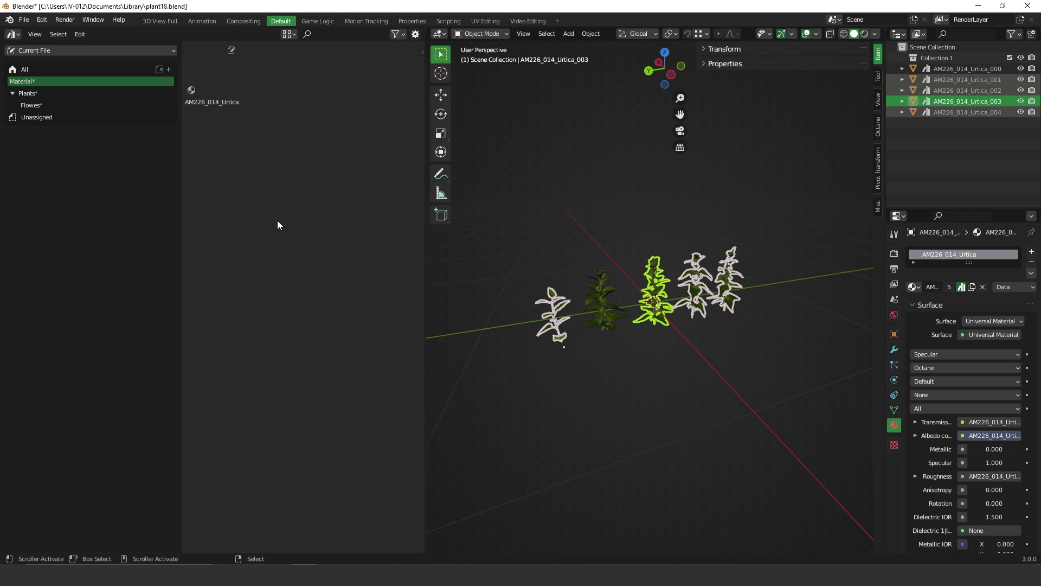
# Load plant18.PNG from the Library's Plants folder as the custom preview of the AM226_014_Urtica material asset.
pyautogui.press('n')
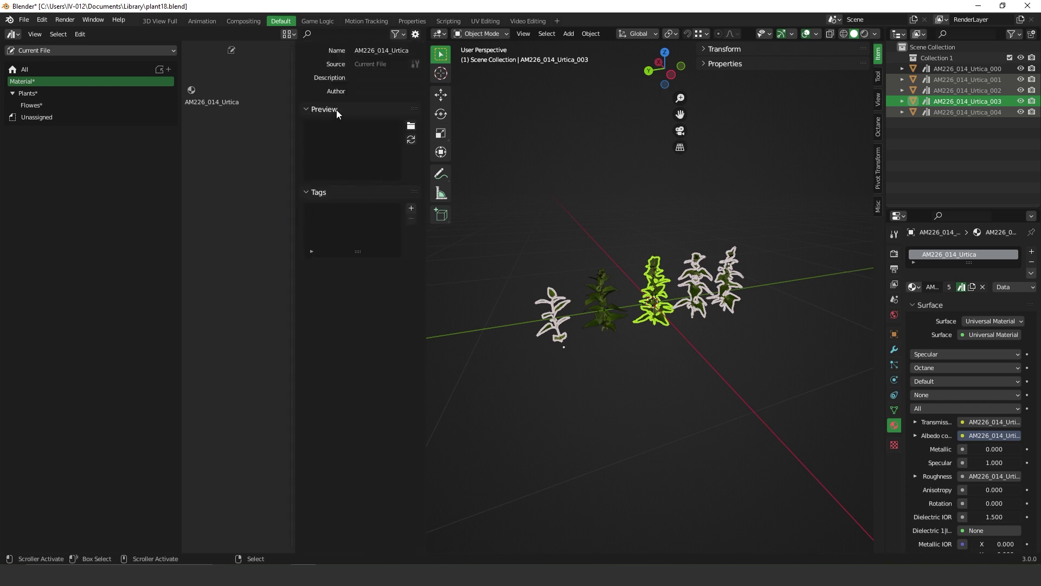
pyautogui.click(412, 129)
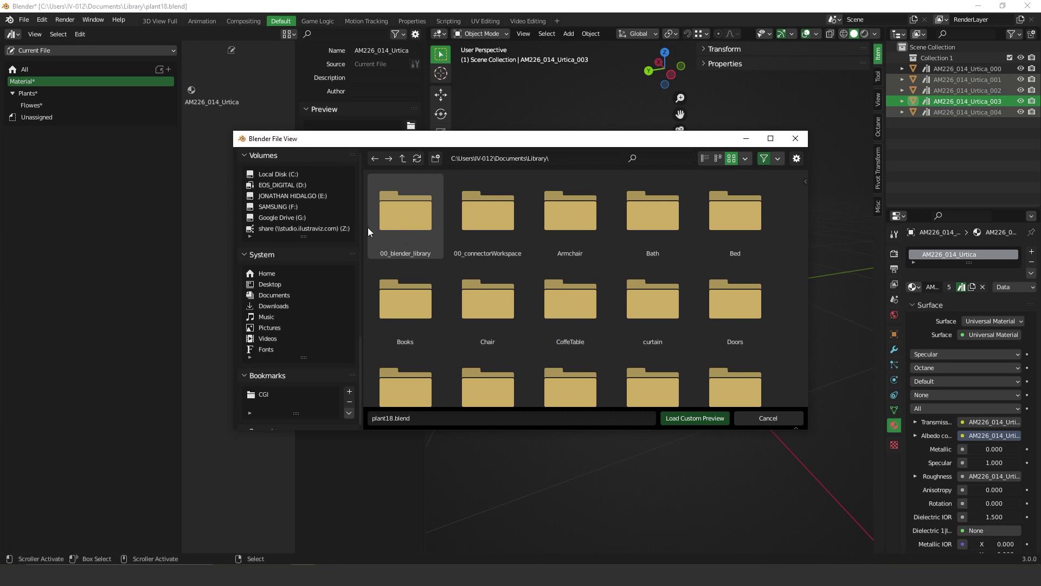
pyautogui.scroll(-6, 567, 311)
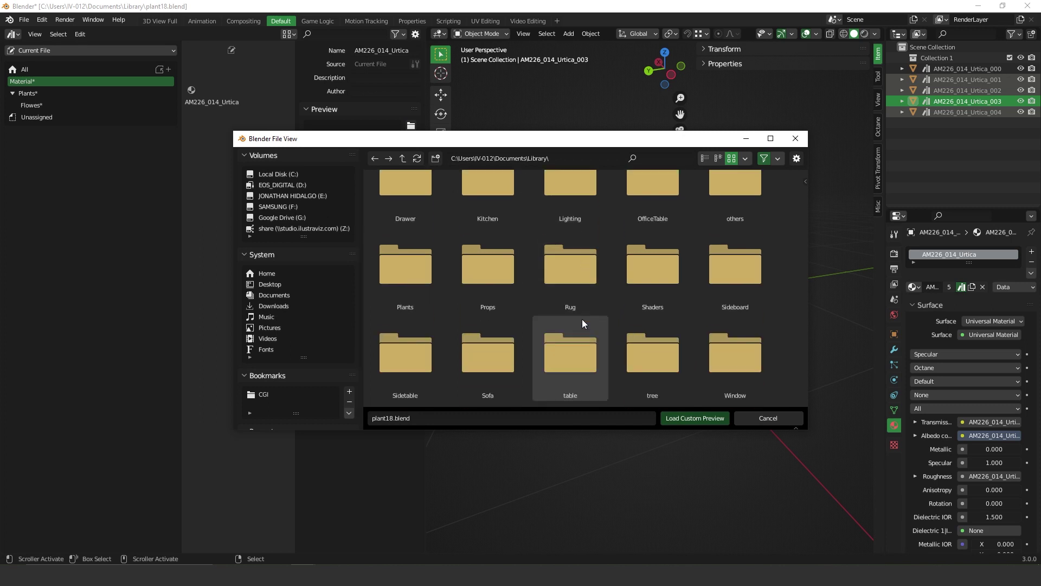
pyautogui.click(413, 267)
pyautogui.scroll(-5, 679, 297)
pyautogui.scroll(-10, 682, 295)
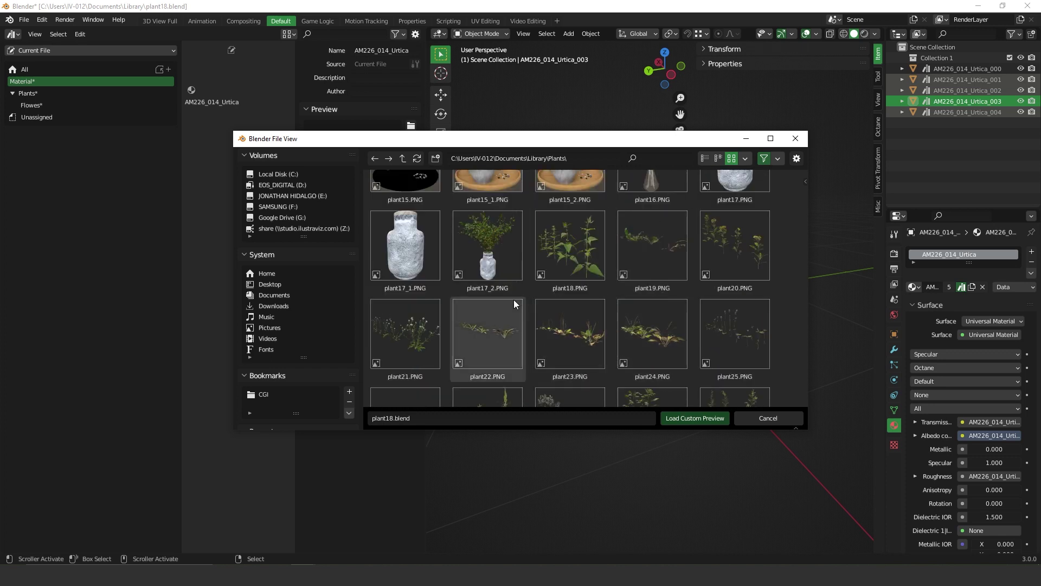
pyautogui.doubleClick(578, 252)
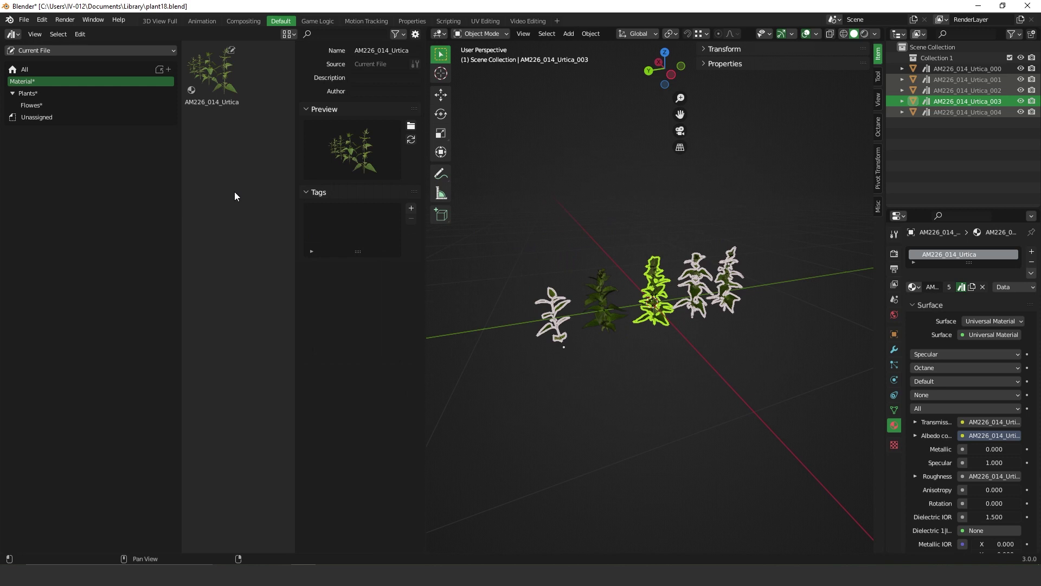
pyautogui.press('n')
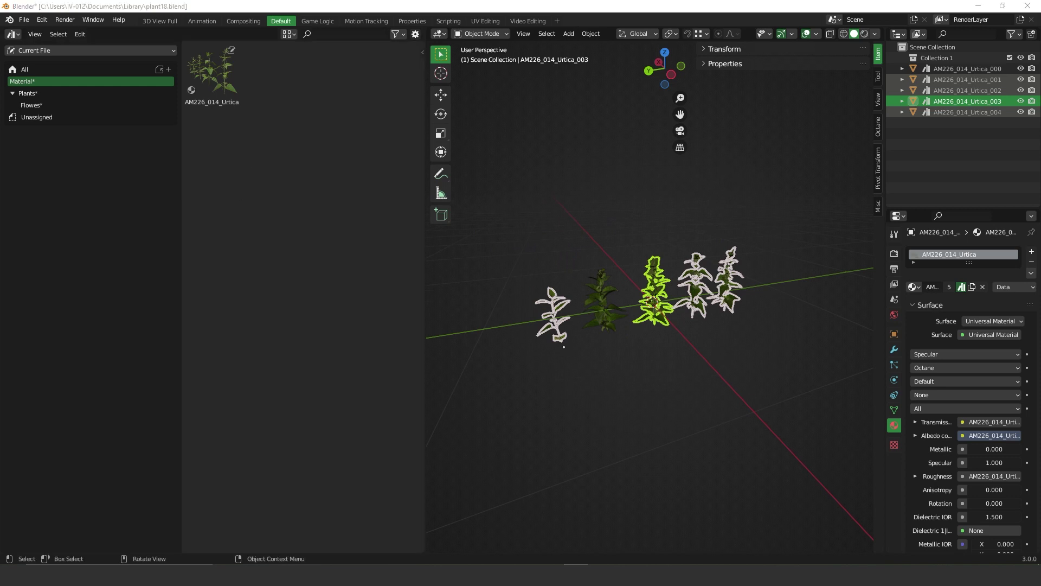
# Check the contents of the Library teste asset library, and return to the assets of the current file.
pyautogui.click(29, 51)
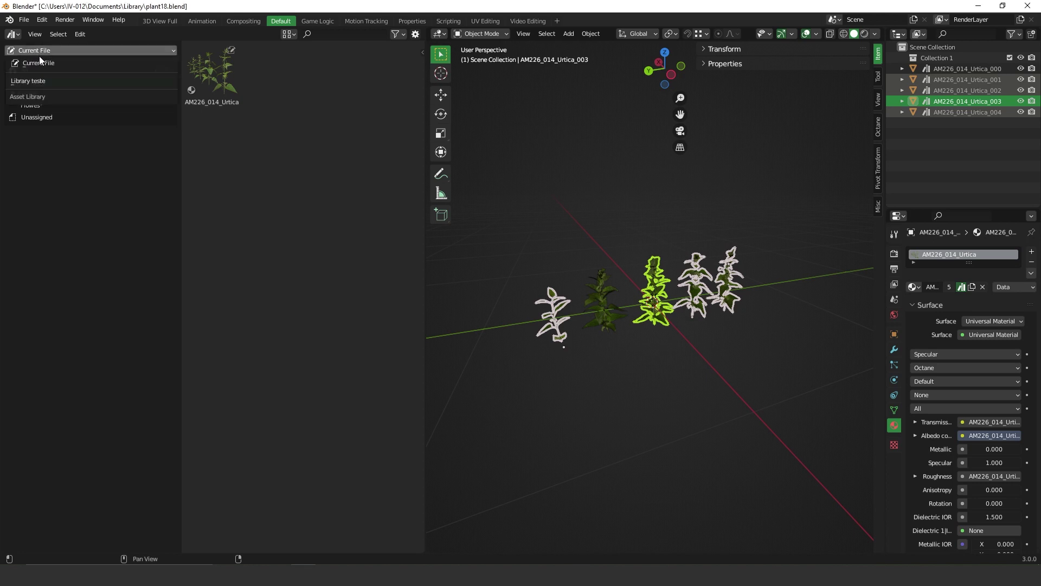
pyautogui.click(32, 83)
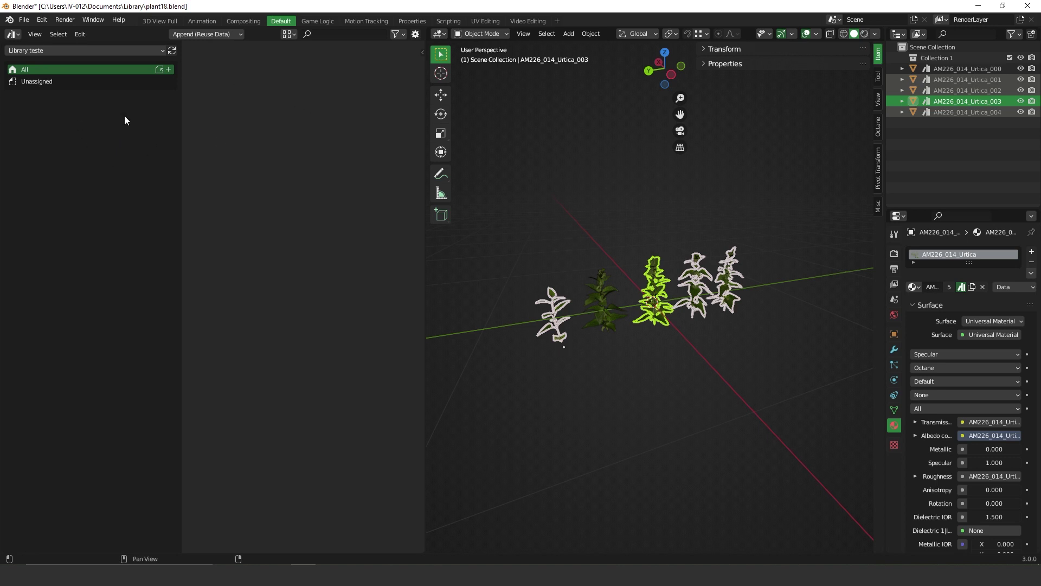
pyautogui.click(38, 49)
pyautogui.click(40, 63)
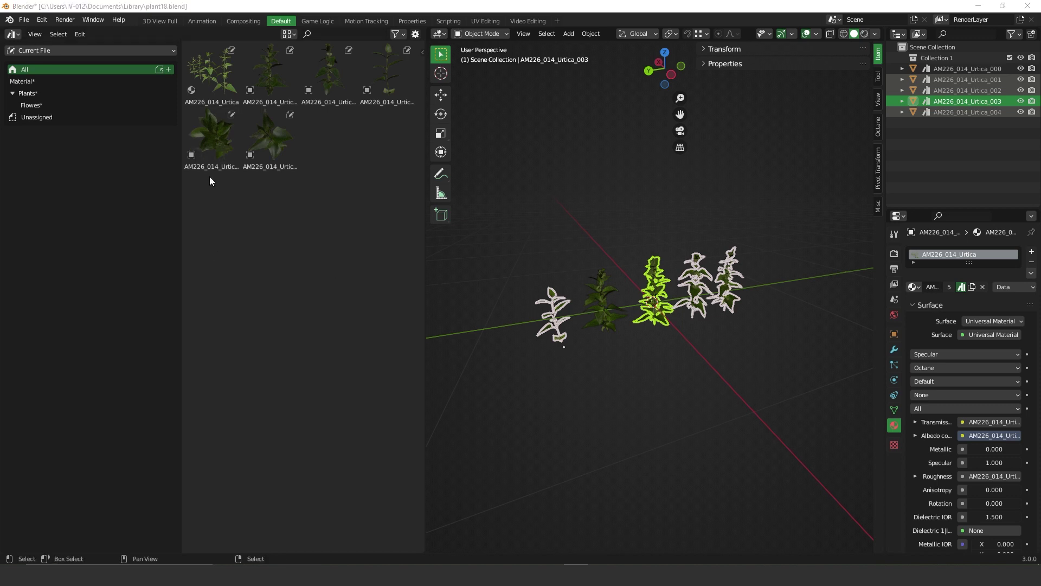
# Save the plant18.blend file with its marked assets and catalogs.
pyautogui.doubleClick(69, 10)
pyautogui.click(24, 23)
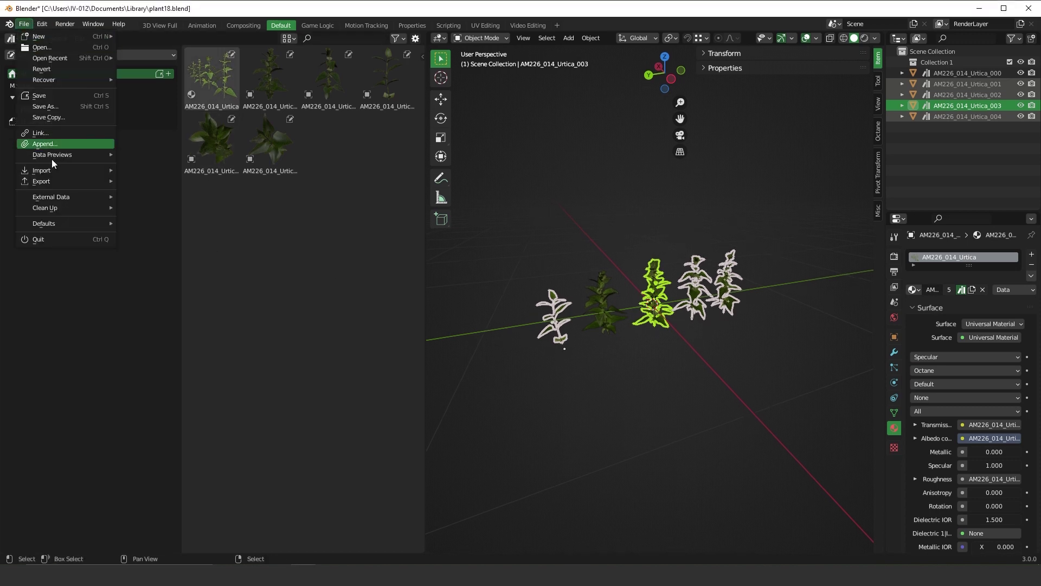
pyautogui.click(47, 96)
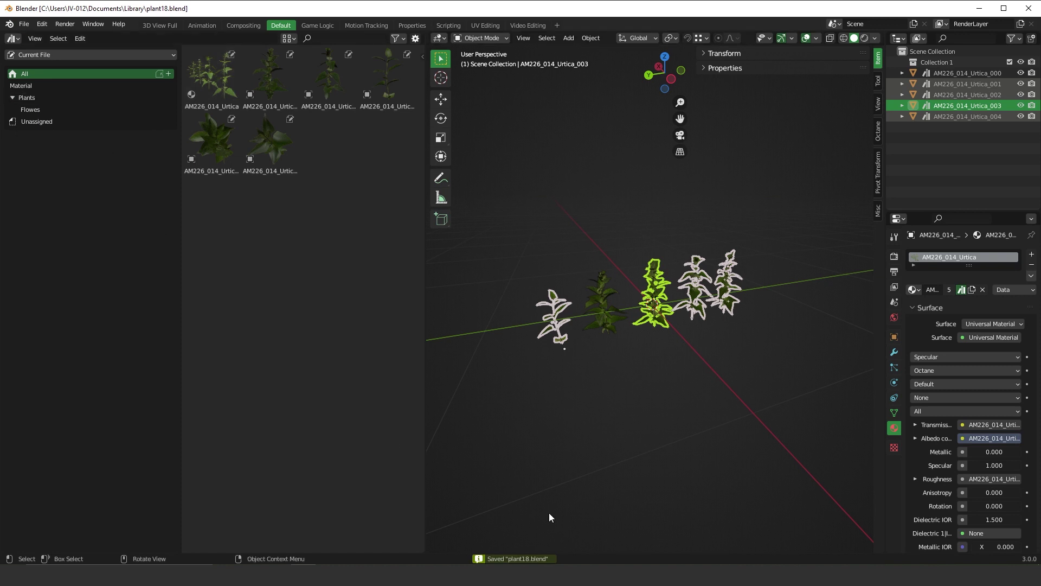
# Switch to the Library folder in File Explorer and move the plant18 blend file into the 00_blender_library folder.
pyautogui.moveTo(393, 533)
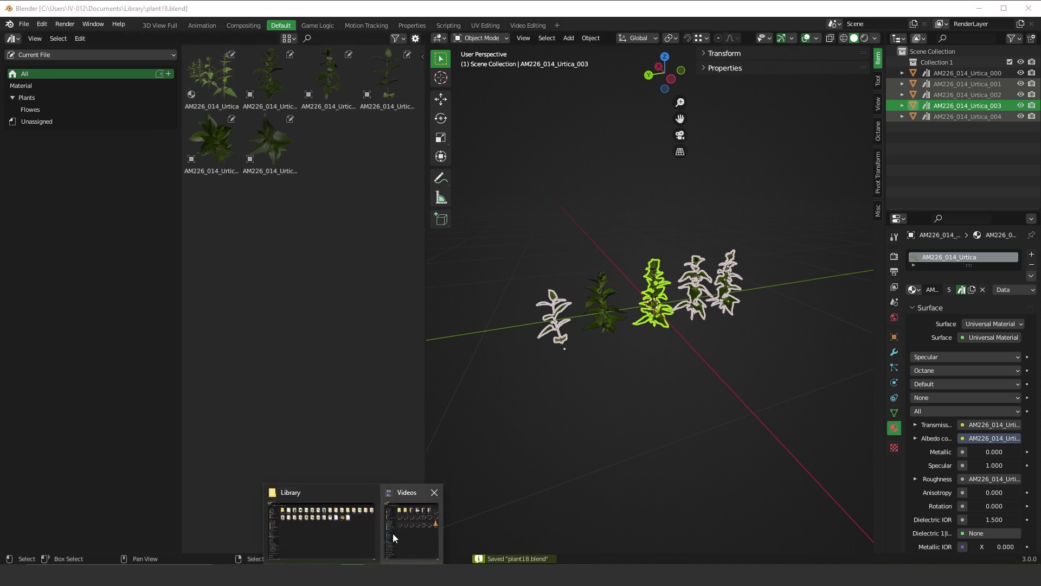
pyautogui.click(348, 538)
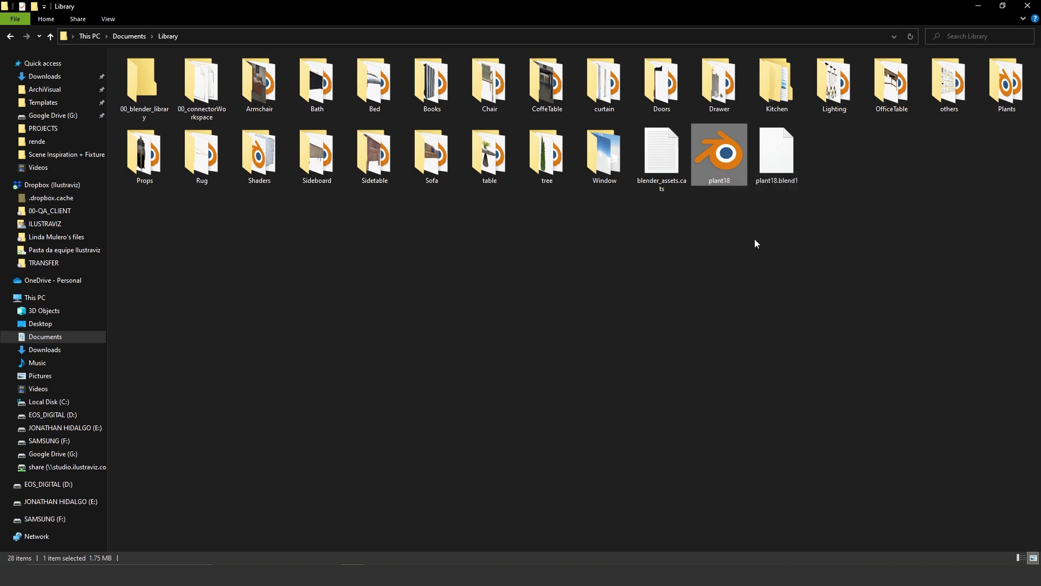
pyautogui.moveTo(729, 160); pyautogui.dragTo(139, 92)
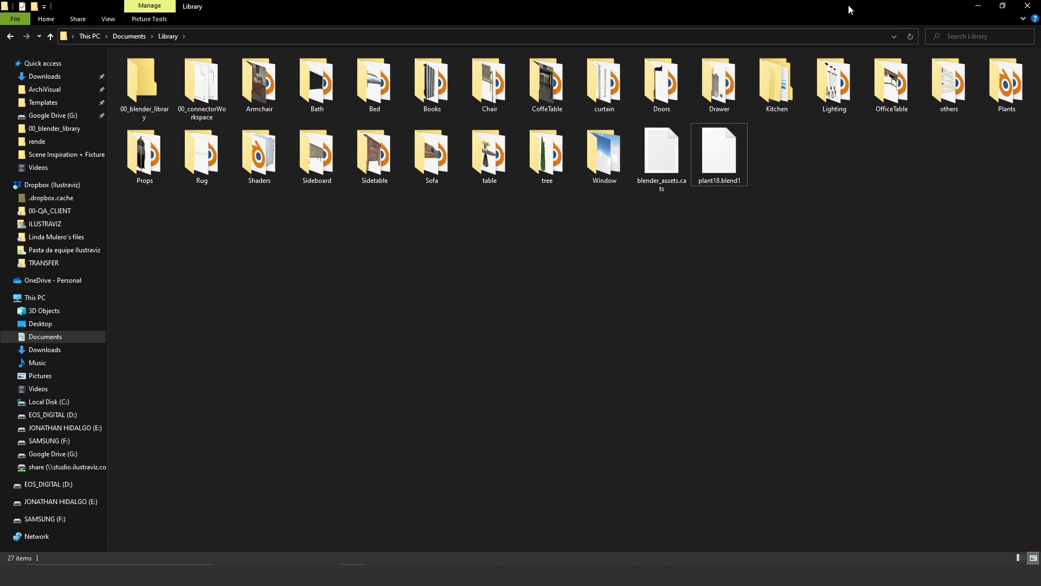
pyautogui.click(978, 8)
# Create a new Blender file from the General template.
pyautogui.click(42, 24)
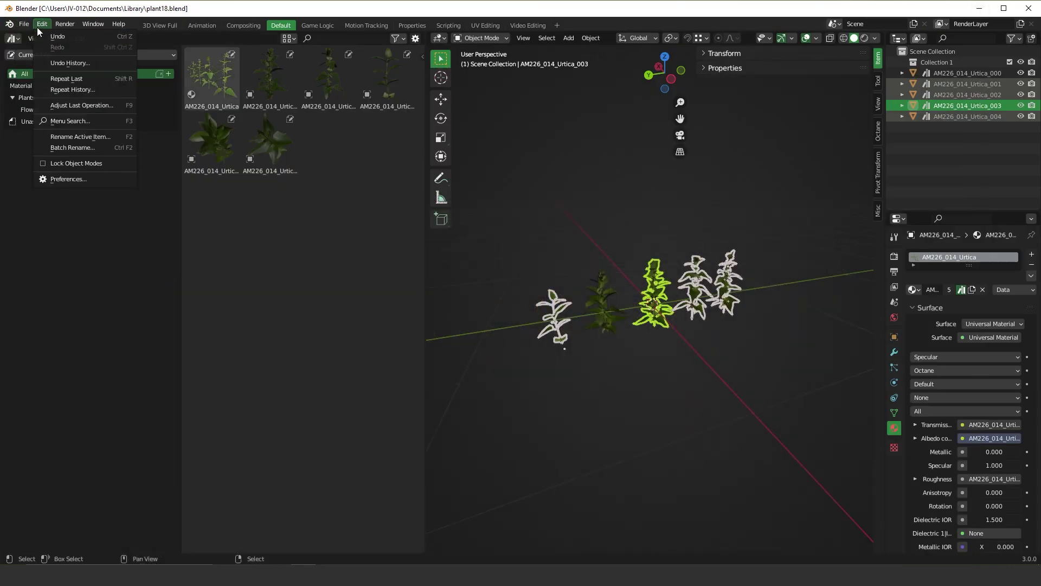
pyautogui.click(24, 24)
pyautogui.moveTo(112, 36)
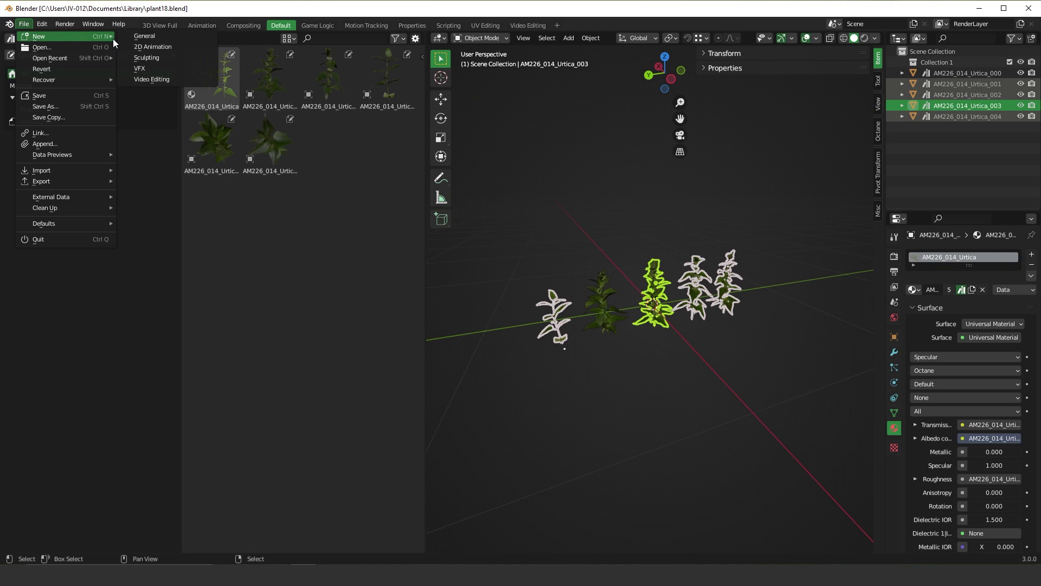
pyautogui.click(145, 37)
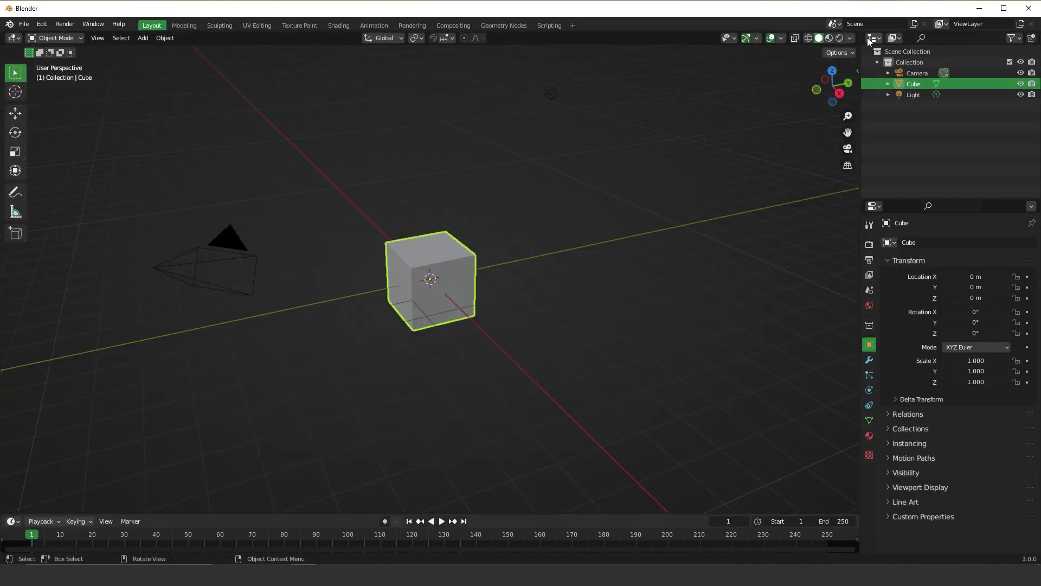
# Split the 3D viewport vertically and turn the new area into an Asset Browser showing Library teste.
pyautogui.moveTo(861, 42); pyautogui.dragTo(493, 37)
pyautogui.click(506, 40)
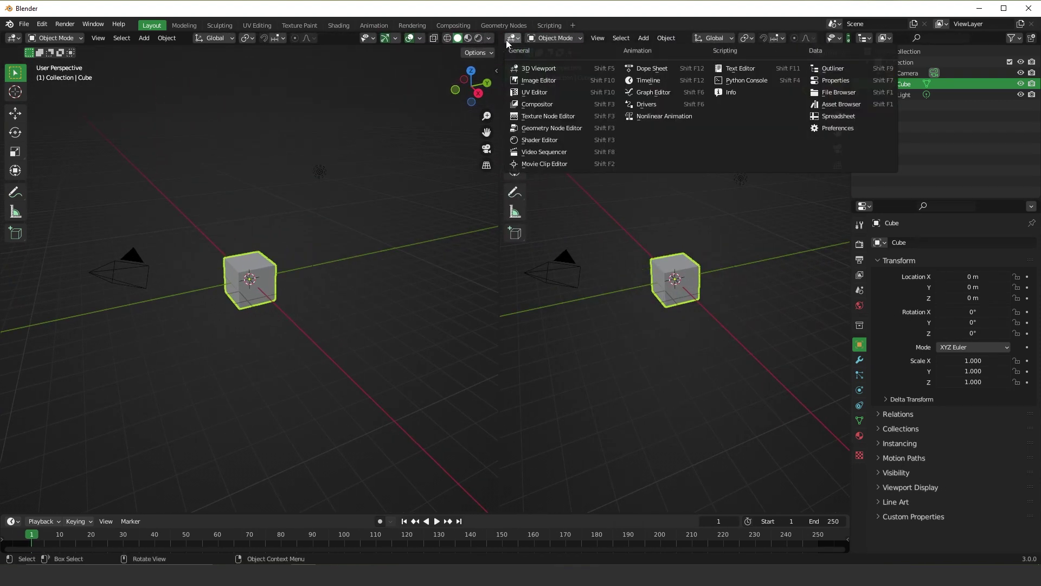
pyautogui.click(513, 38)
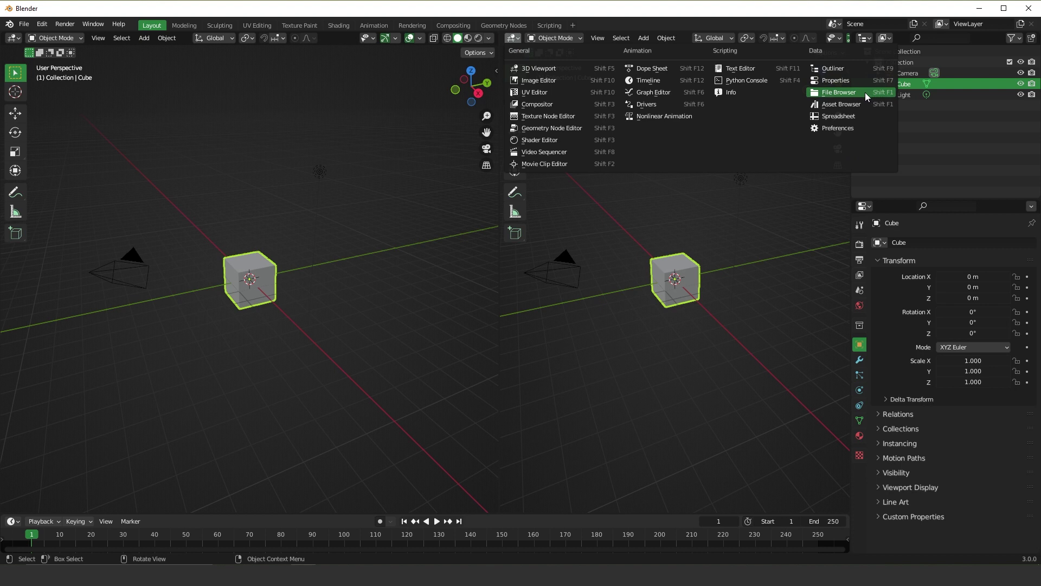
pyautogui.click(854, 106)
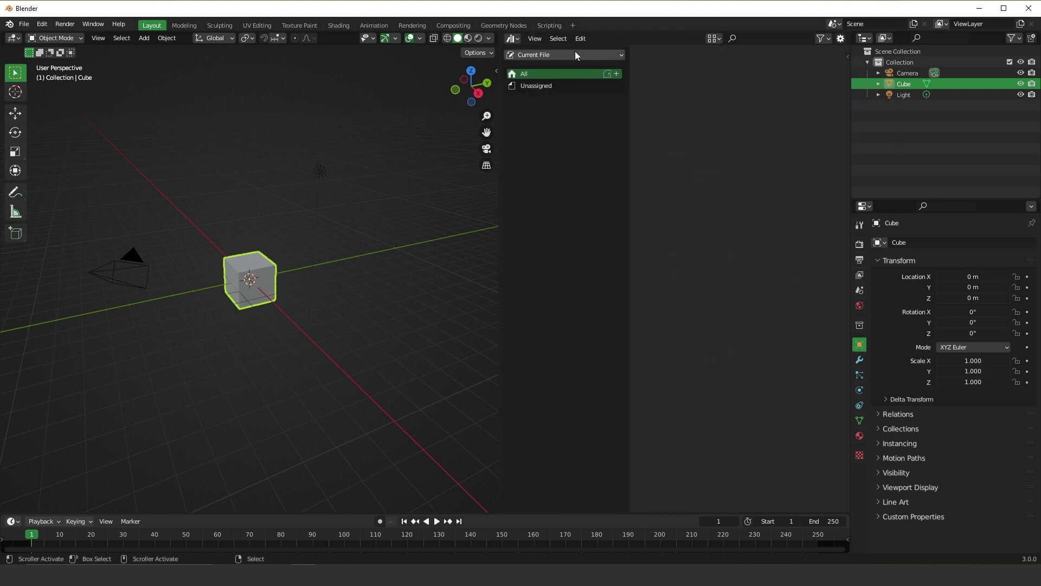
pyautogui.click(551, 55)
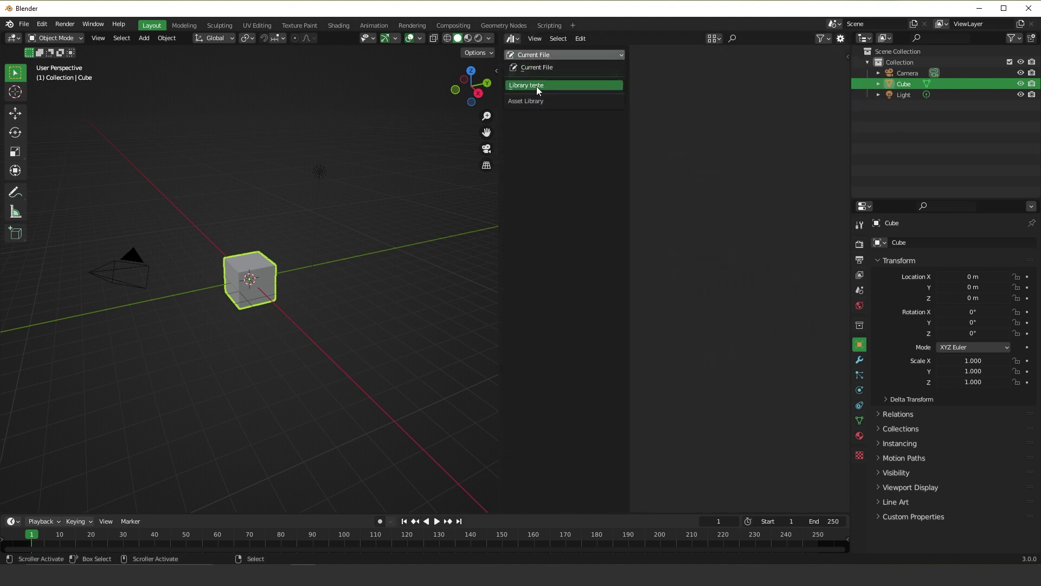
pyautogui.click(538, 86)
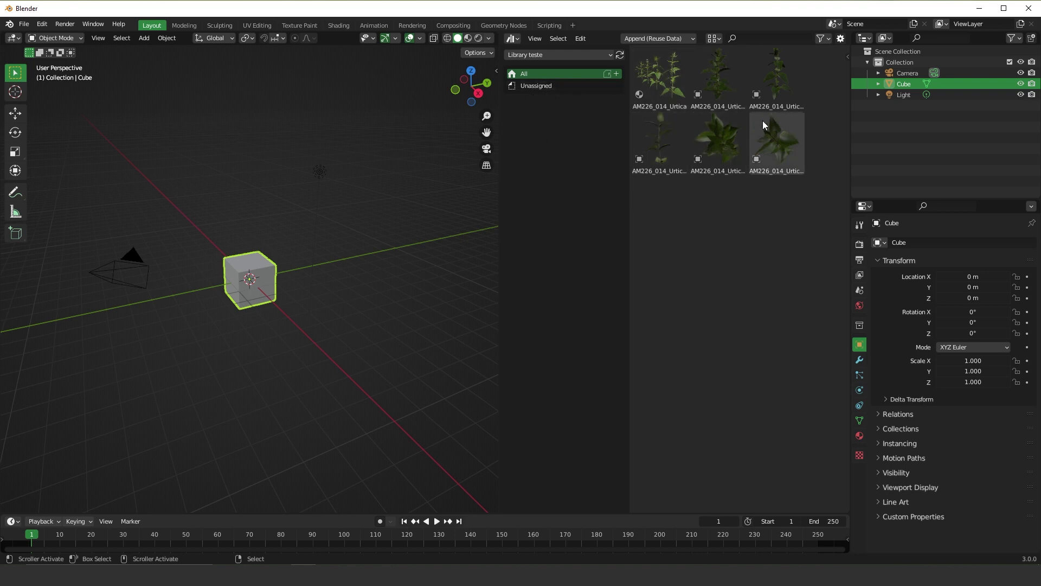
# Place the AM226_014_Urtica_000, AM226_014_Urtica_001 and AM226_014_Urtica_004 plant assets on the cube's faces.
pyautogui.click(719, 87)
pyautogui.keyDown('ctrl'); pyautogui.moveTo(245, 289); pyautogui.dragTo(348, 233, button='middle'); pyautogui.keyUp('ctrl')
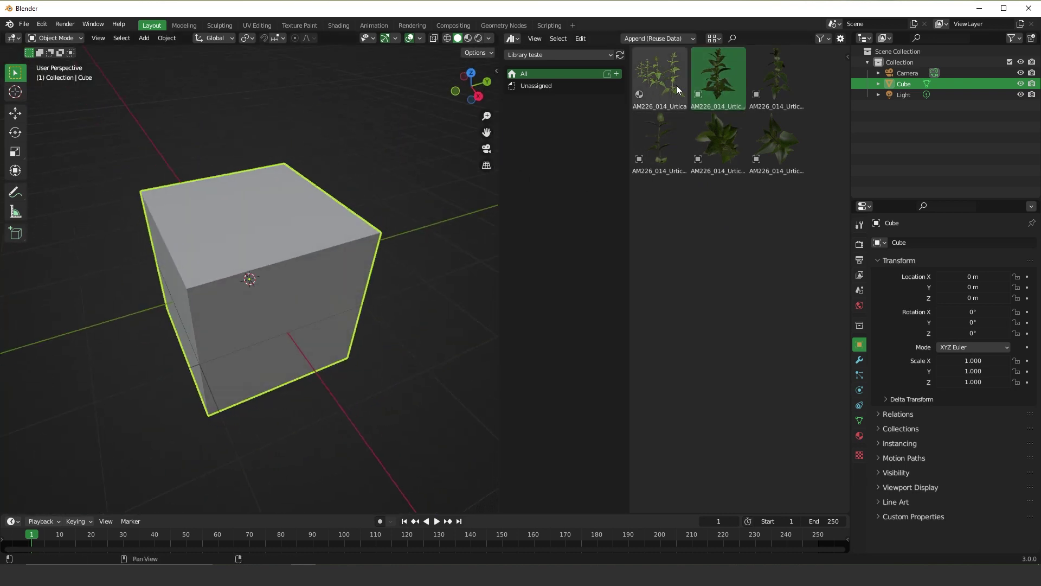
pyautogui.moveTo(665, 139); pyautogui.dragTo(253, 229)
pyautogui.moveTo(396, 264); pyautogui.dragTo(303, 304, button='middle')
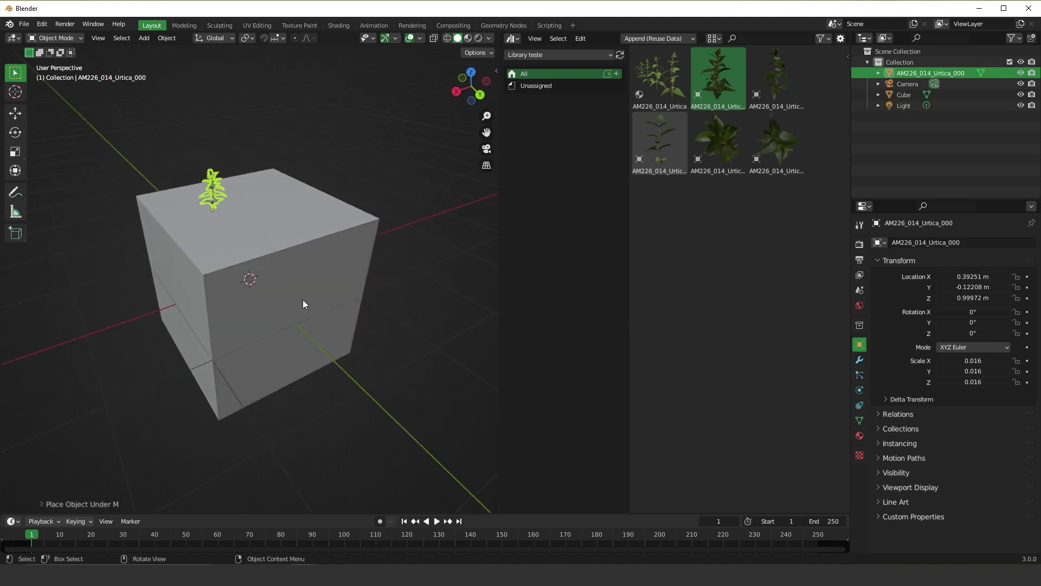
pyautogui.moveTo(784, 75); pyautogui.dragTo(307, 275)
pyautogui.moveTo(376, 321); pyautogui.dragTo(255, 295, button='middle')
pyautogui.click(775, 163)
pyautogui.moveTo(775, 173); pyautogui.dragTo(339, 287)
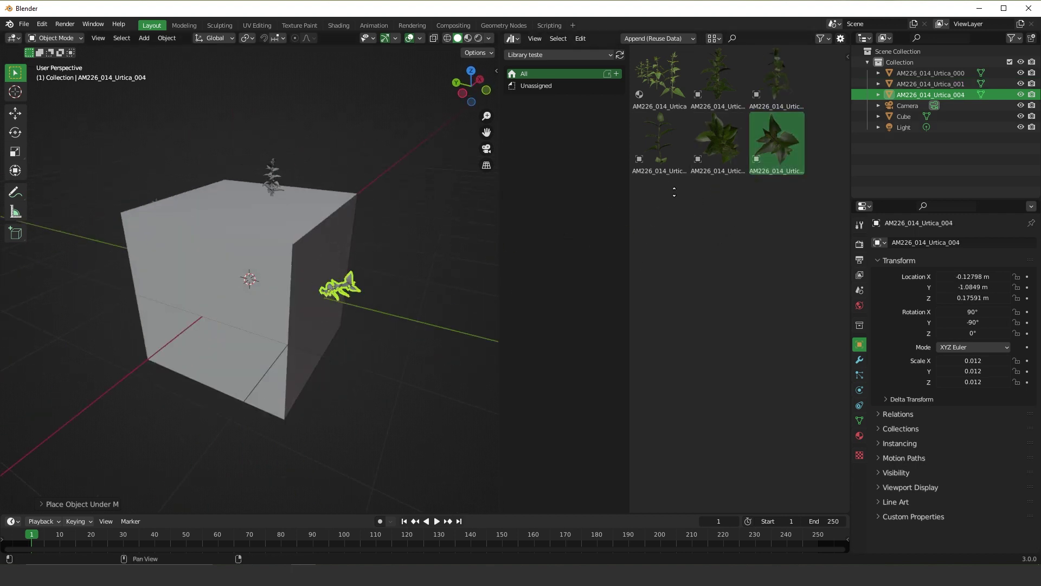
# Apply the AM226_014_Urtica material asset to the cube and display the cube's material properties.
pyautogui.click(674, 88)
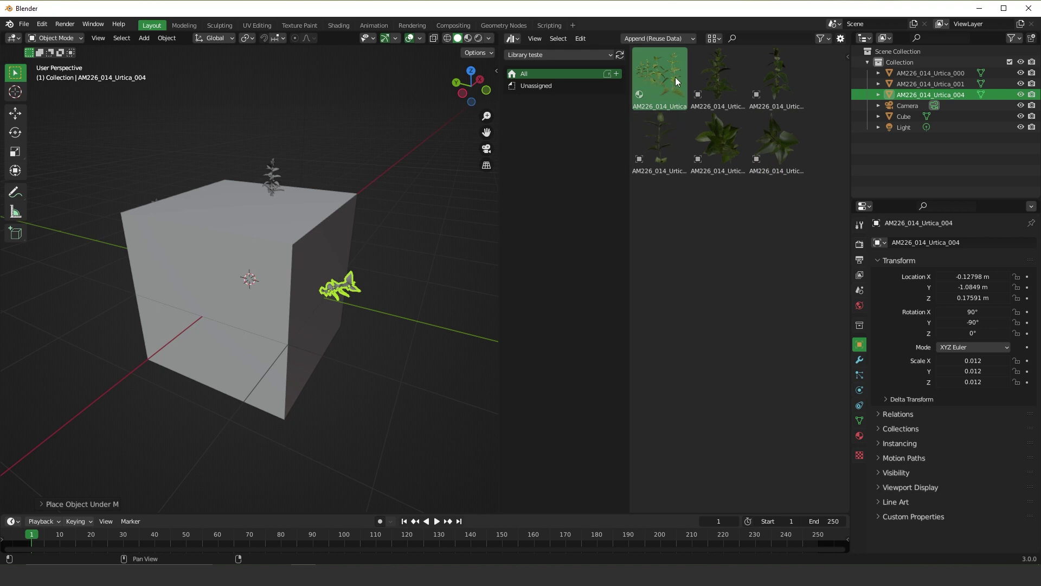
pyautogui.moveTo(663, 73); pyautogui.dragTo(292, 257)
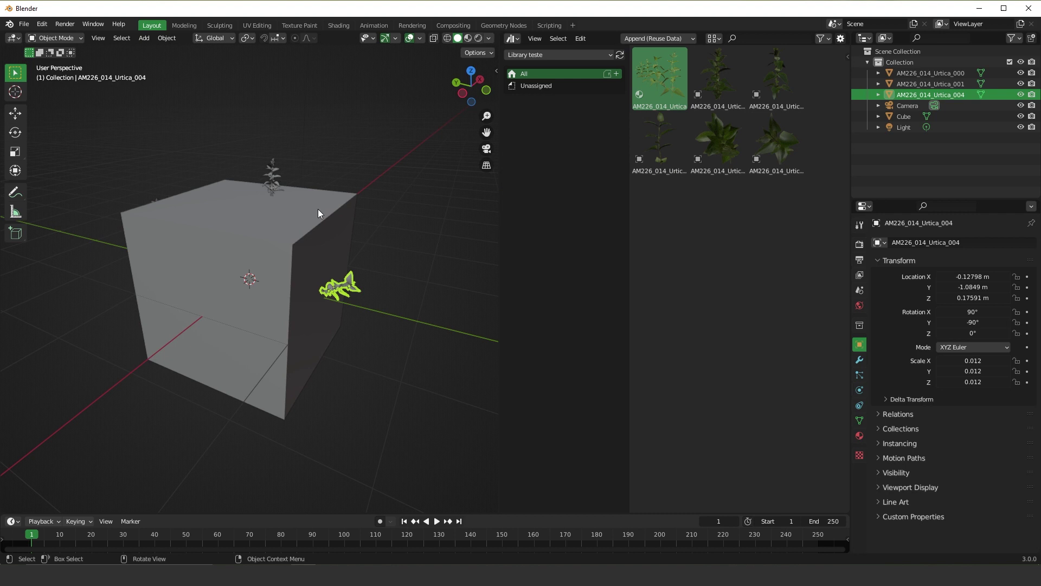
pyautogui.click(304, 238)
pyautogui.click(860, 436)
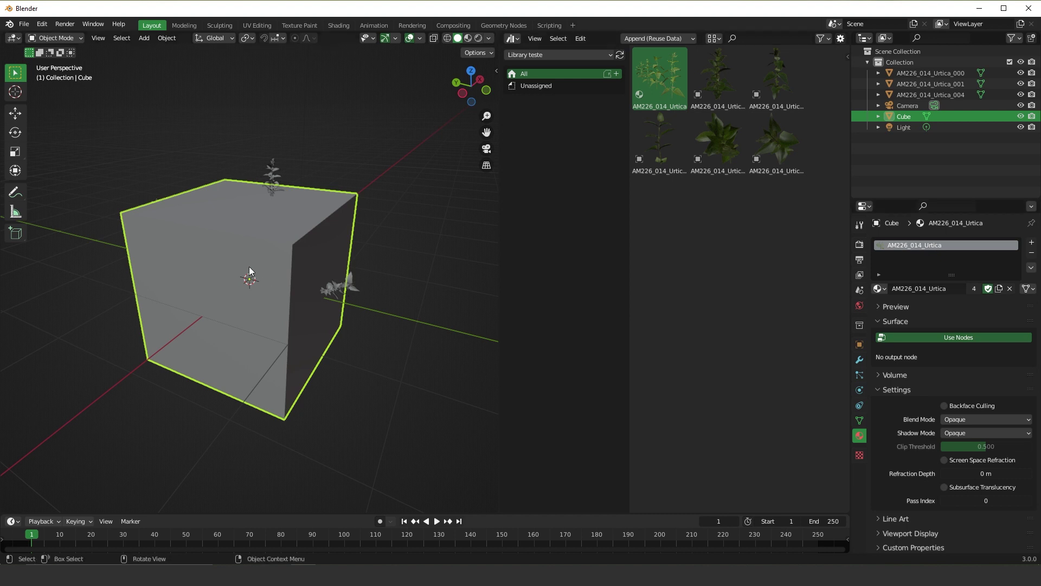
# Set the scene's render engine to Octane.
pyautogui.click(861, 245)
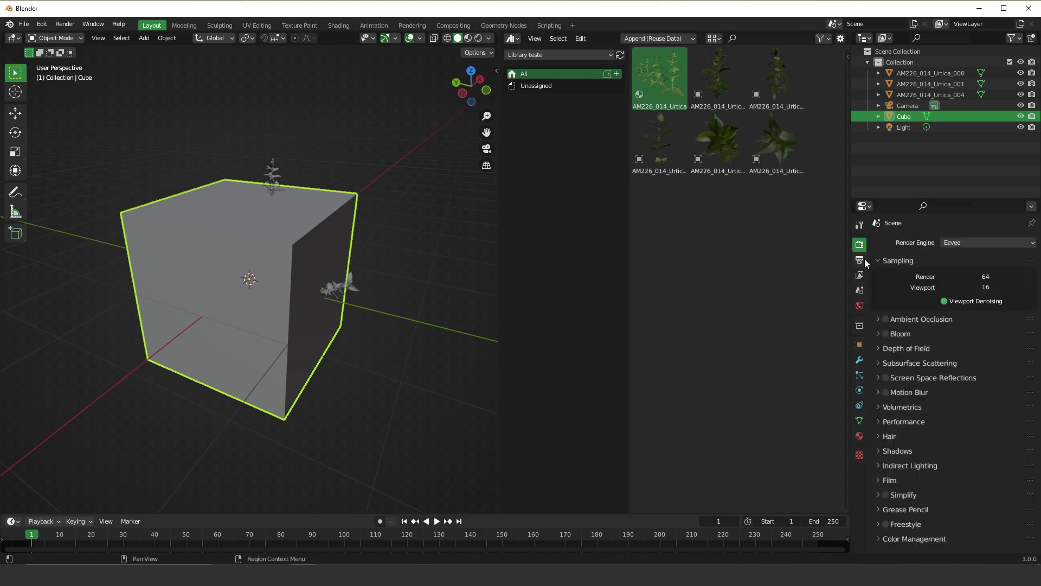
pyautogui.click(983, 244)
pyautogui.click(965, 291)
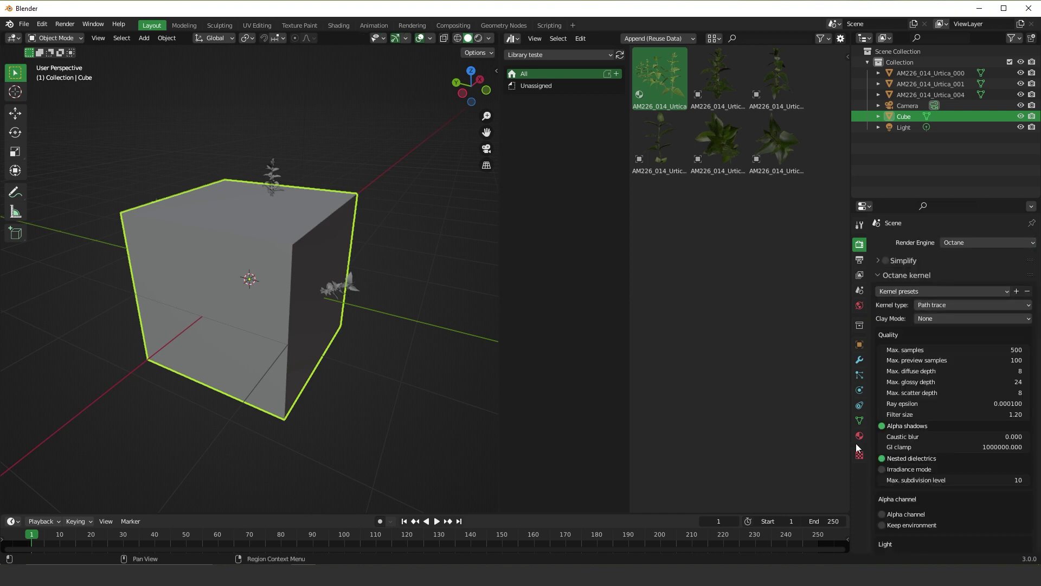
# Switch the 3D viewport to rendered shading and inspect the leaf material on the cube from several sides.
pyautogui.click(480, 38)
pyautogui.moveTo(314, 228); pyautogui.dragTo(375, 305, button='middle')
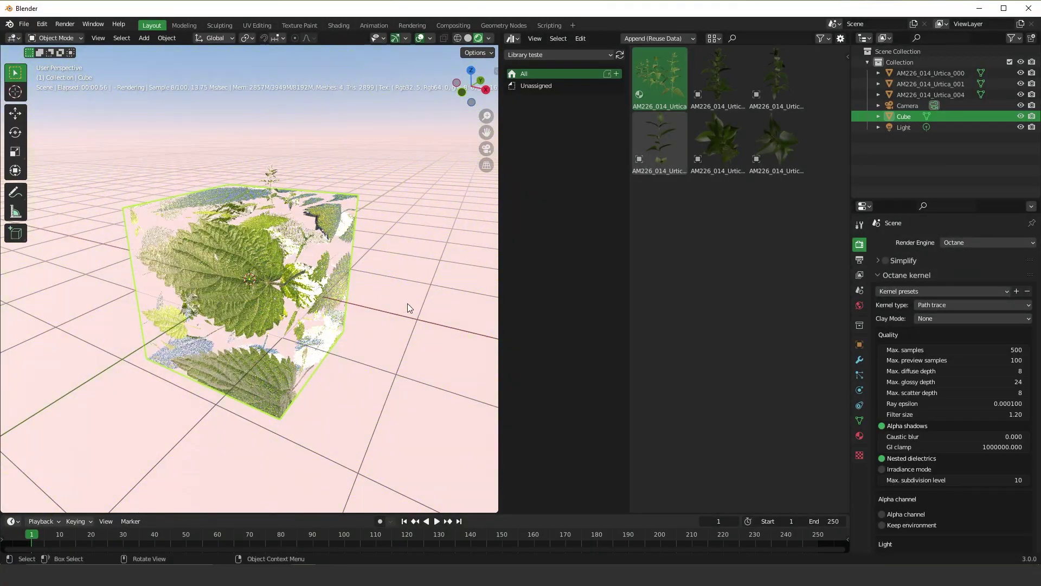
pyautogui.moveTo(372, 261); pyautogui.dragTo(250, 299, button='middle')
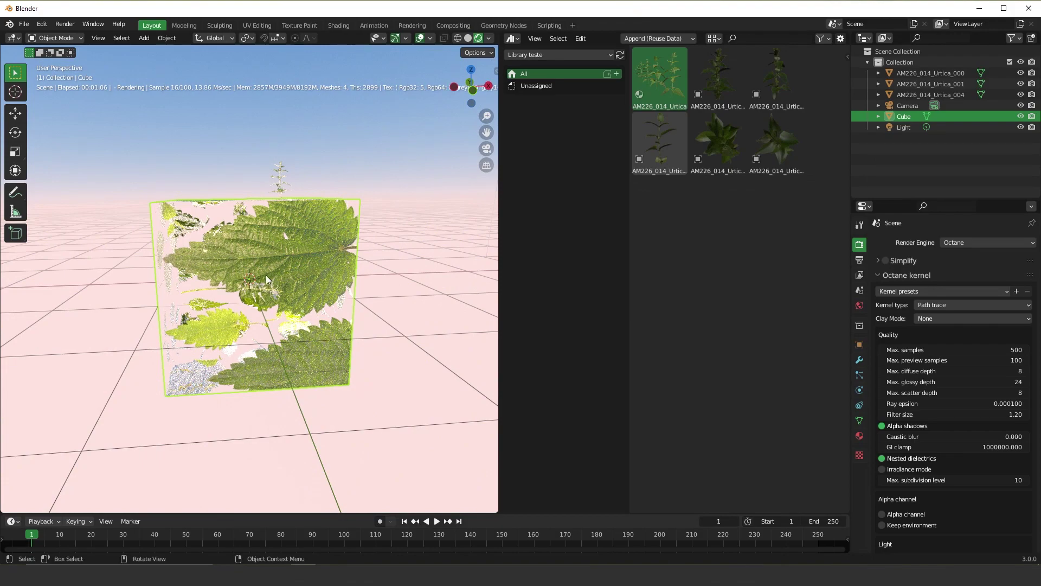
pyautogui.moveTo(152, 251)
pyautogui.mouseDown(button='middle')
pyautogui.moveTo(382, 258)
pyautogui.moveTo(274, 328)
pyautogui.moveTo(116, 279)
pyautogui.moveTo(320, 280)
pyautogui.moveTo(304, 279)
pyautogui.mouseUp(button='middle')
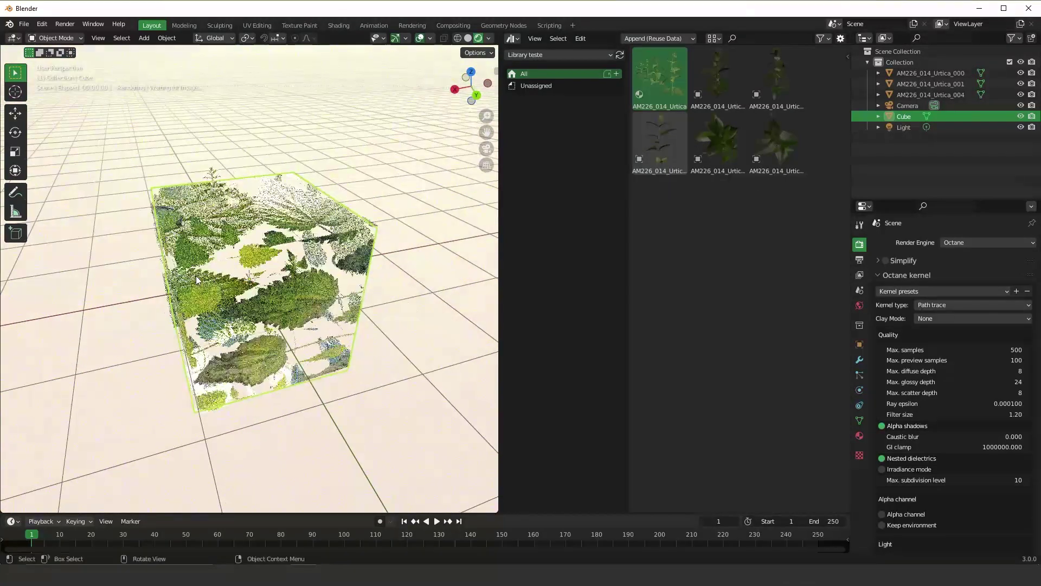